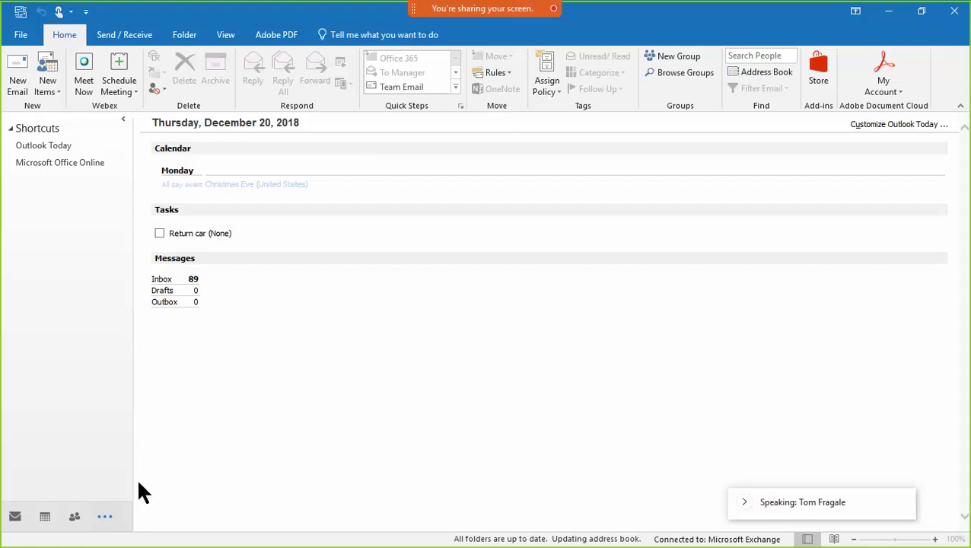
Open the Inbox and sort its messages by sender in descending order.
{"action": "left_click", "coordinate": [16, 516]}
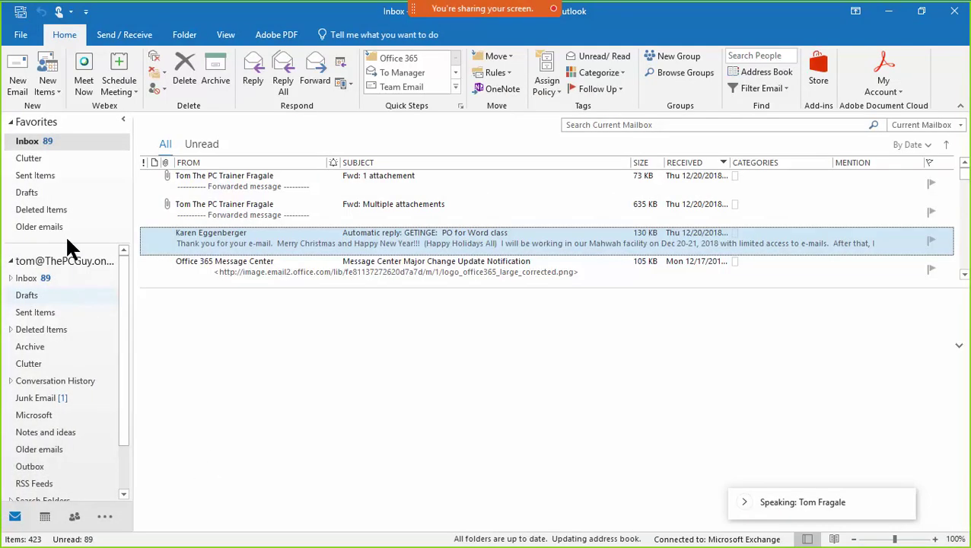
{"action": "left_click", "coordinate": [31, 142]}
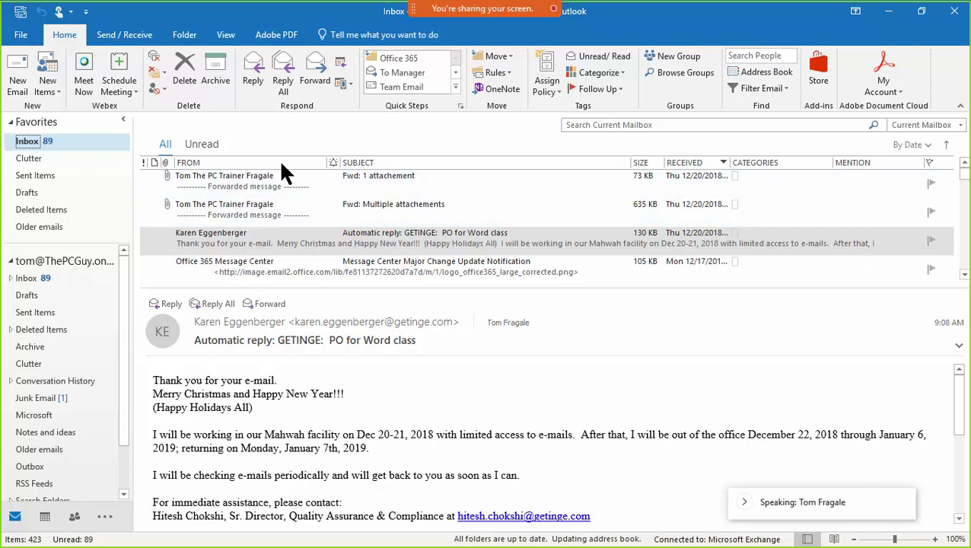
{"action": "left_click", "coordinate": [223, 163]}
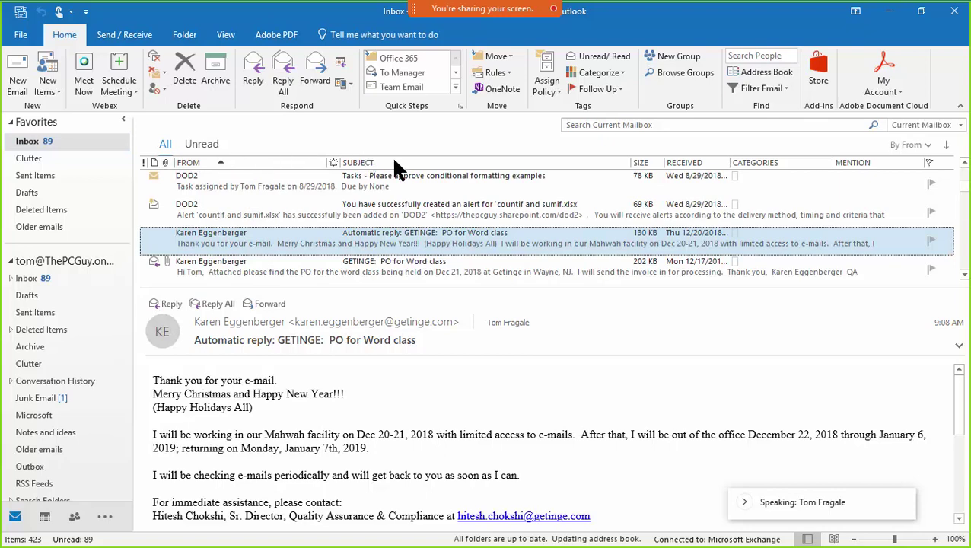
{"action": "left_click", "coordinate": [258, 163]}
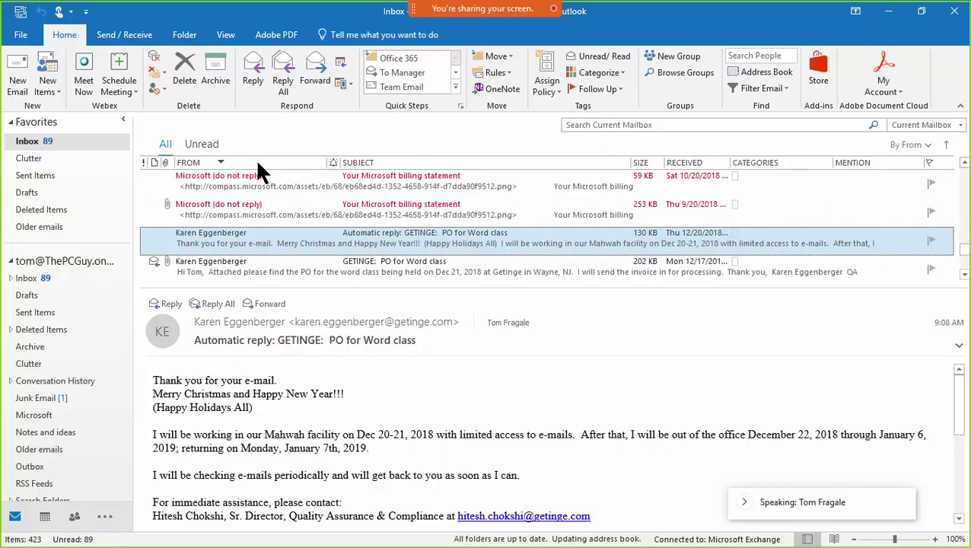
Try sorting the Inbox by subject and by size, returning to received date with the newest first.
{"action": "left_click", "coordinate": [394, 162]}
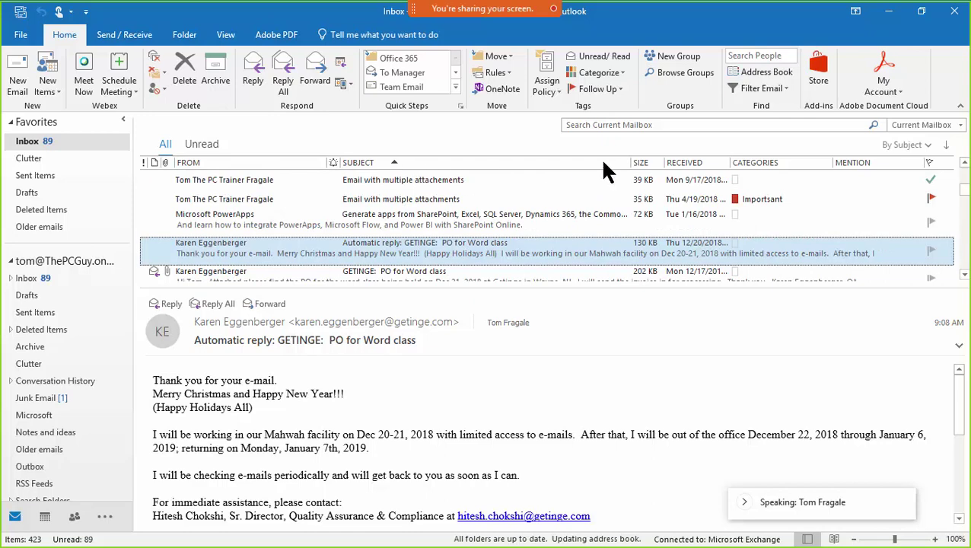
{"action": "left_click", "coordinate": [643, 164]}
{"action": "left_click", "coordinate": [697, 163]}
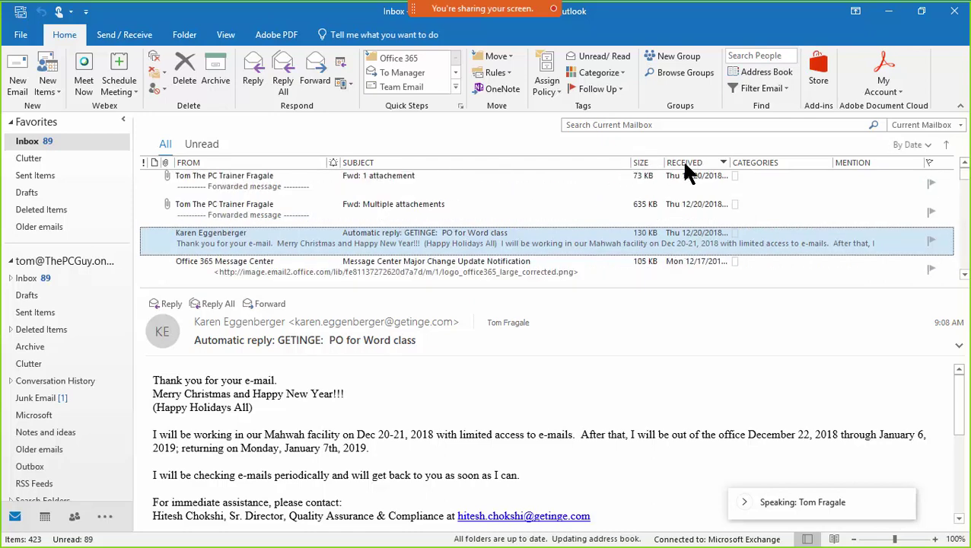
Sort the Inbox by size with the largest first and select the 163 KB weekly digest message.
{"action": "left_click", "coordinate": [645, 162]}
{"action": "left_click", "coordinate": [500, 175]}
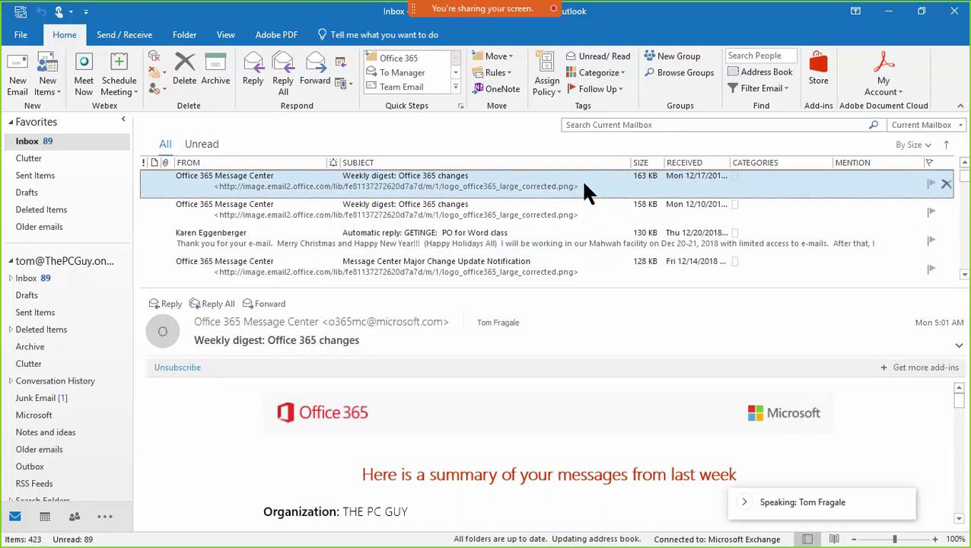
Sort the Inbox by received date with the oldest first and widen the Received column to show full dates and times.
{"action": "left_click", "coordinate": [691, 165]}
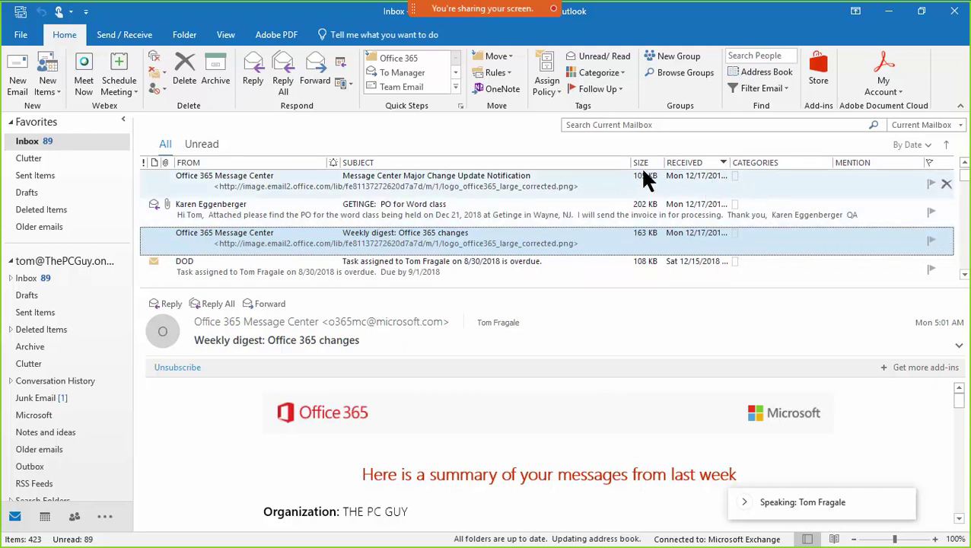
{"action": "left_click", "coordinate": [685, 164]}
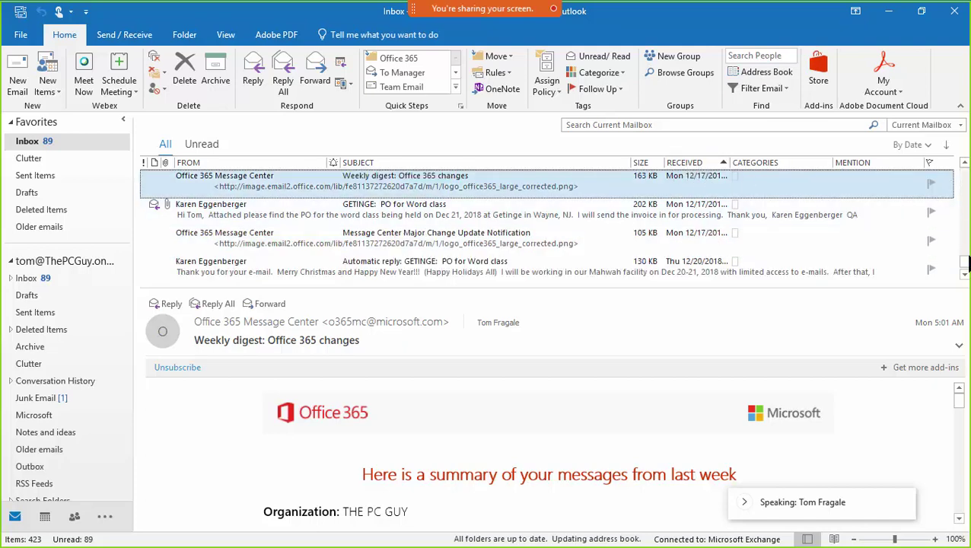
{"action": "left_click_drag", "start_coordinate": [963, 262], "coordinate": [964, 179]}
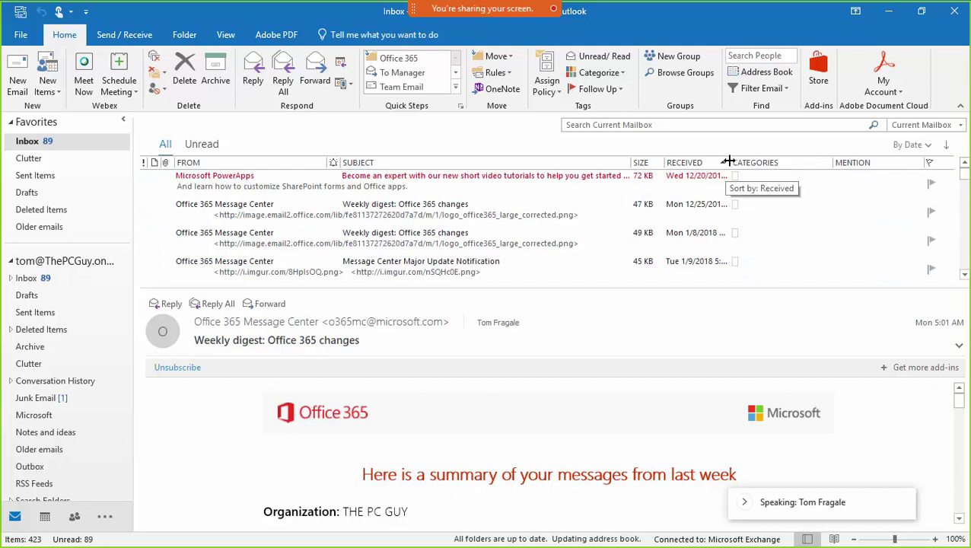
{"action": "left_click_drag", "start_coordinate": [729, 161], "coordinate": [806, 155]}
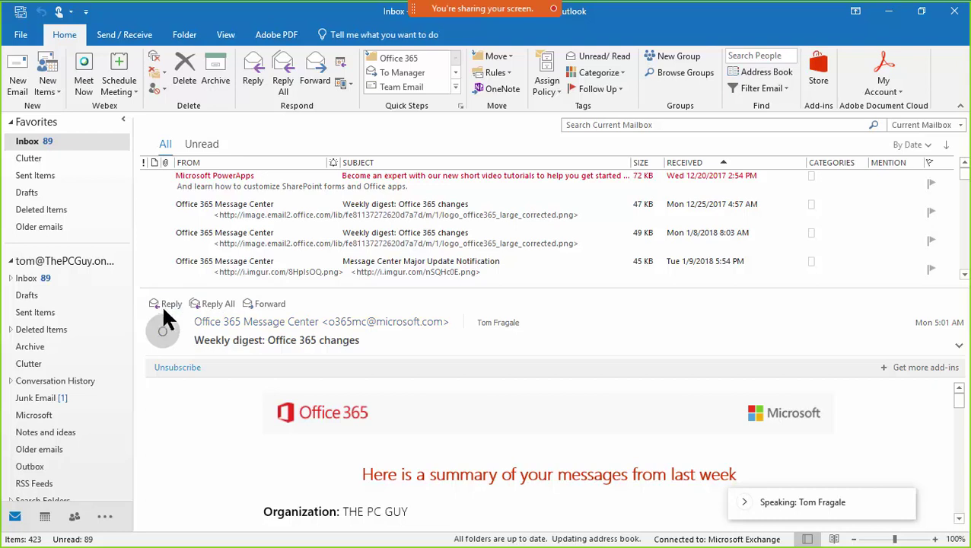
Create a new folder named 2017 at the top level of the mailbox.
{"action": "left_click", "coordinate": [64, 263]}
{"action": "left_click", "coordinate": [62, 265]}
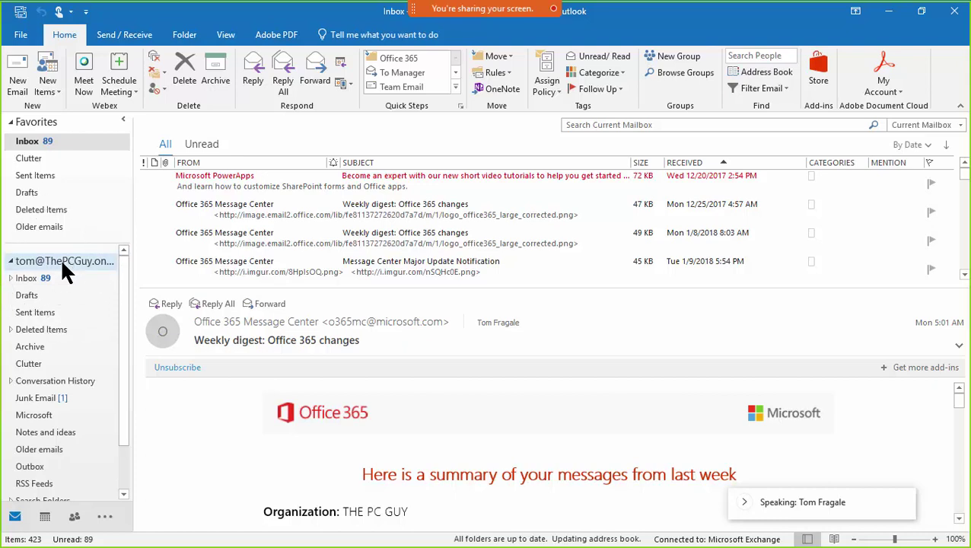
{"action": "right_click", "coordinate": [62, 266]}
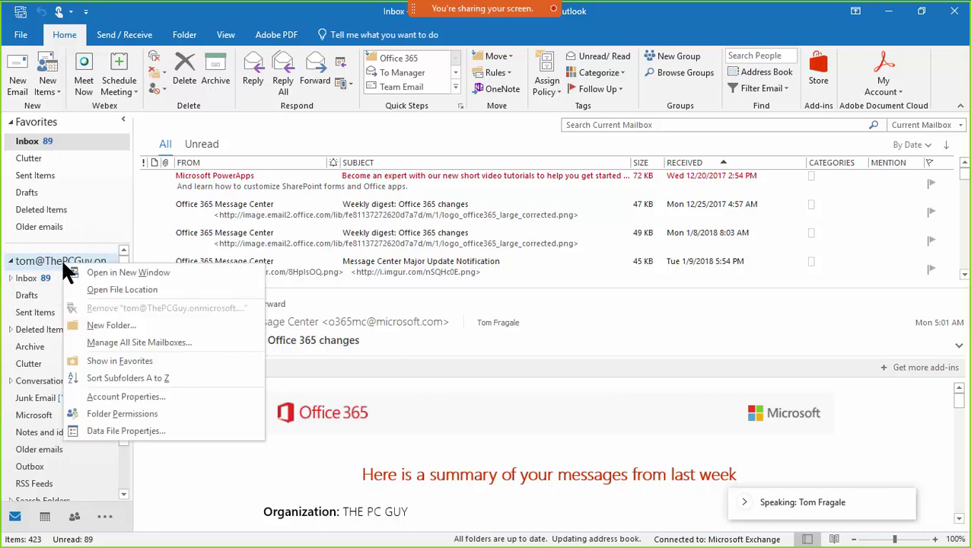
{"action": "left_click", "coordinate": [115, 326]}
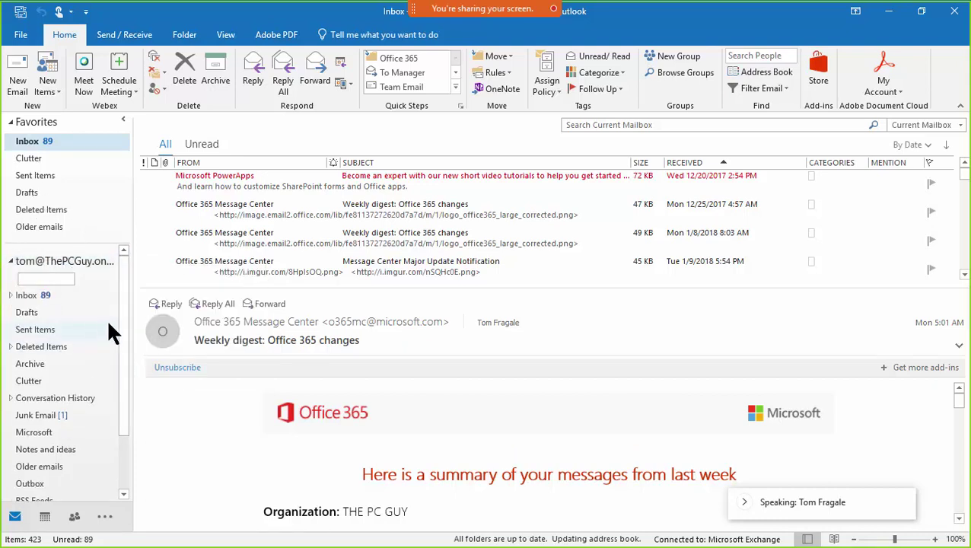
{"action": "type", "text": "2017"}
{"action": "key", "text": "Return"}
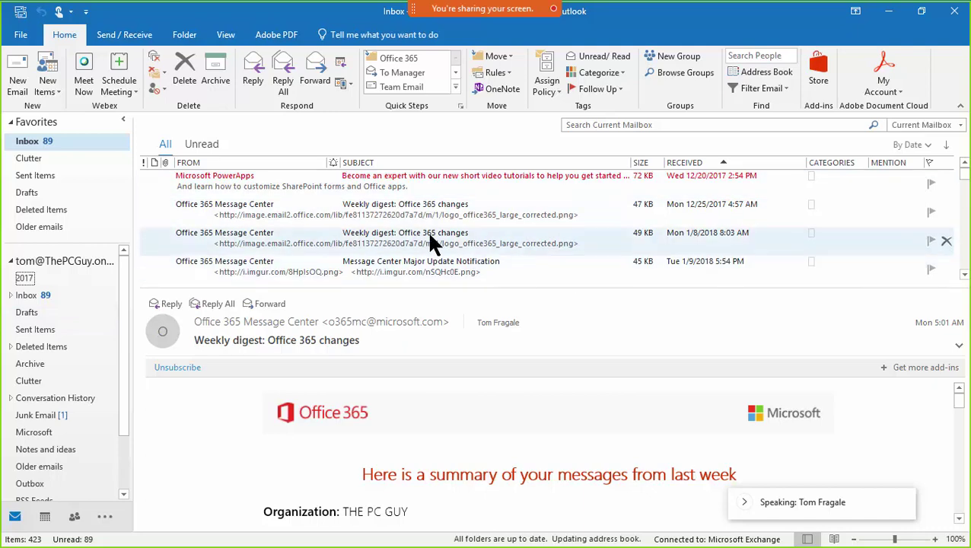
Move the two December 2017 messages from the Inbox into the 2017 folder.
{"action": "left_click_drag", "start_coordinate": [321, 190], "coordinate": [26, 280]}
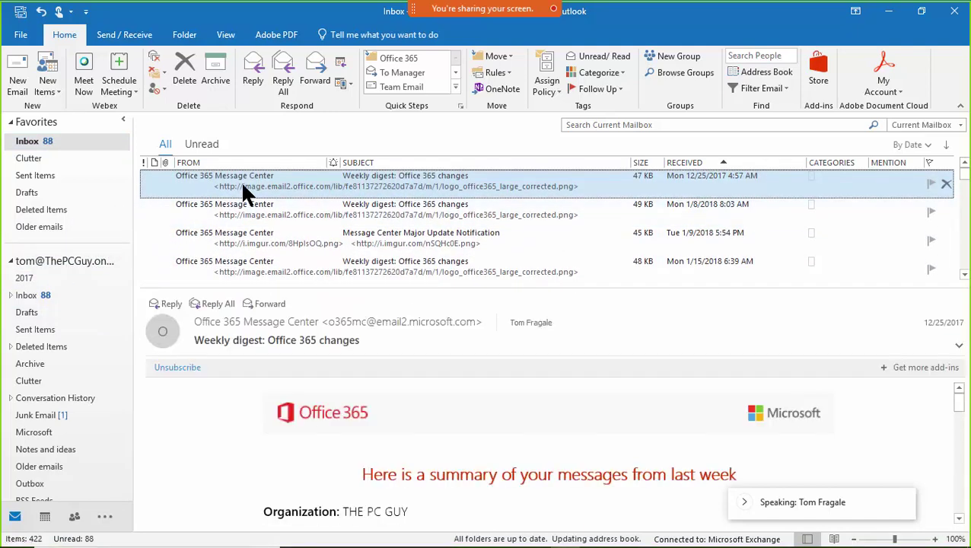
{"action": "left_click_drag", "start_coordinate": [242, 186], "coordinate": [26, 278]}
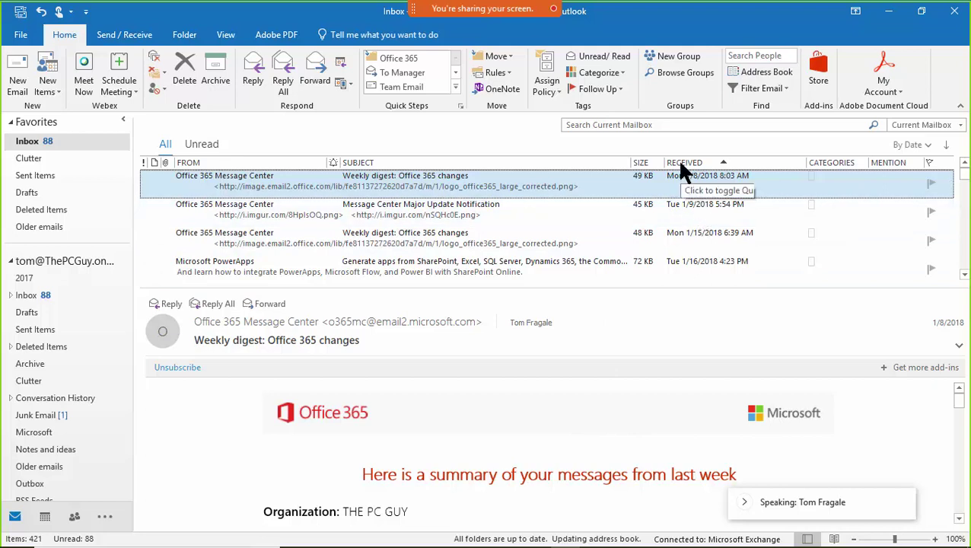
{"action": "key", "text": "ctrl"}
{"action": "key", "text": "ctrl"}
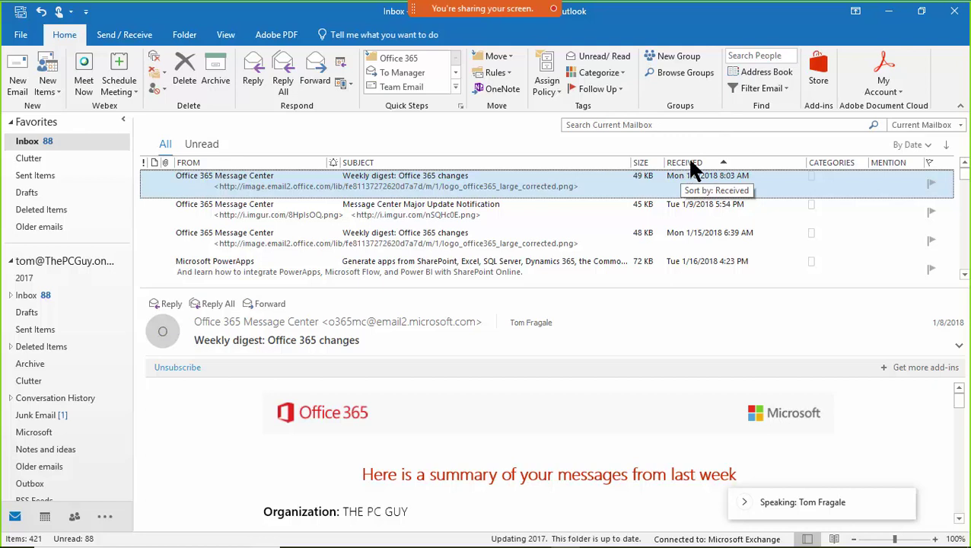
{"action": "left_click", "coordinate": [687, 161]}
{"action": "left_click", "coordinate": [678, 164]}
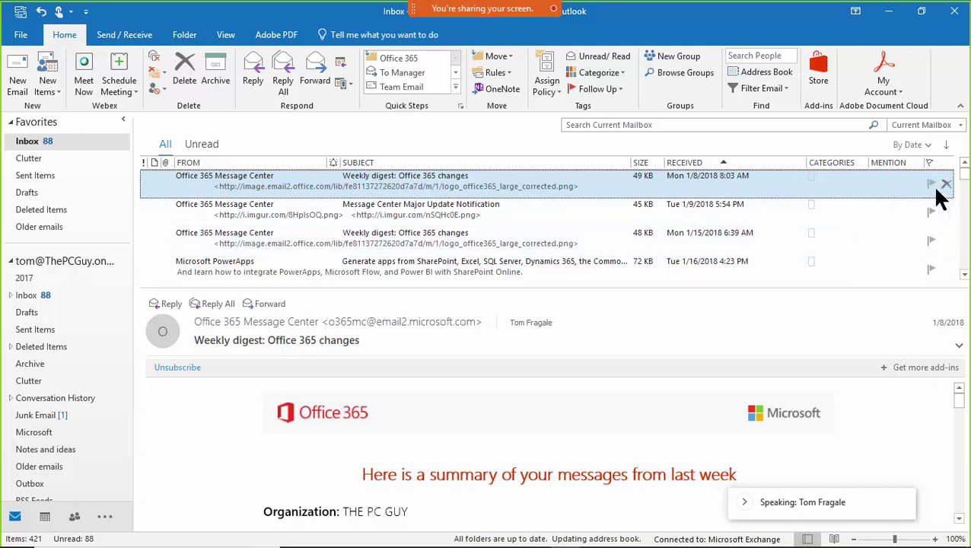
Select the range of Inbox messages from the oldest one through the password reset notification received 7/16/2018.
{"action": "left_click_drag", "start_coordinate": [964, 173], "coordinate": [965, 210]}
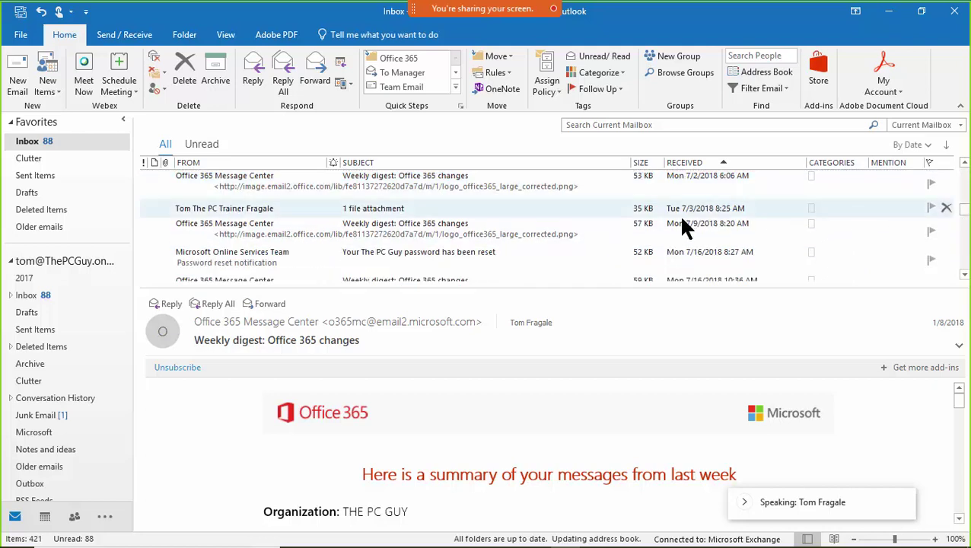
{"action": "left_click", "coordinate": [407, 251], "text": "shift"}
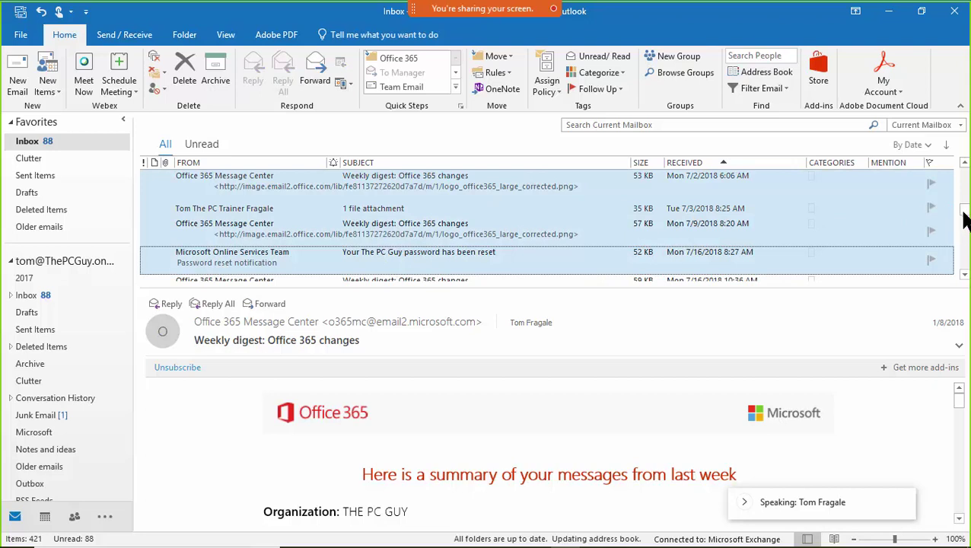
{"action": "left_click_drag", "start_coordinate": [965, 198], "coordinate": [964, 169]}
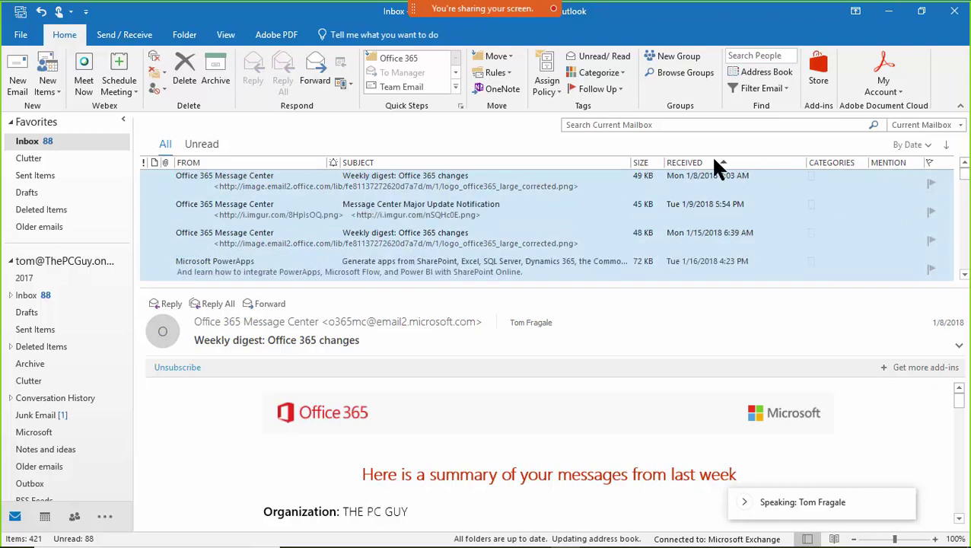
Sort the Inbox by sender, subject, size and newest received date in turn, and select the 59 KB Microsoft billing statement received 9/20/2018.
{"action": "left_click", "coordinate": [218, 161]}
{"action": "left_click", "coordinate": [360, 163]}
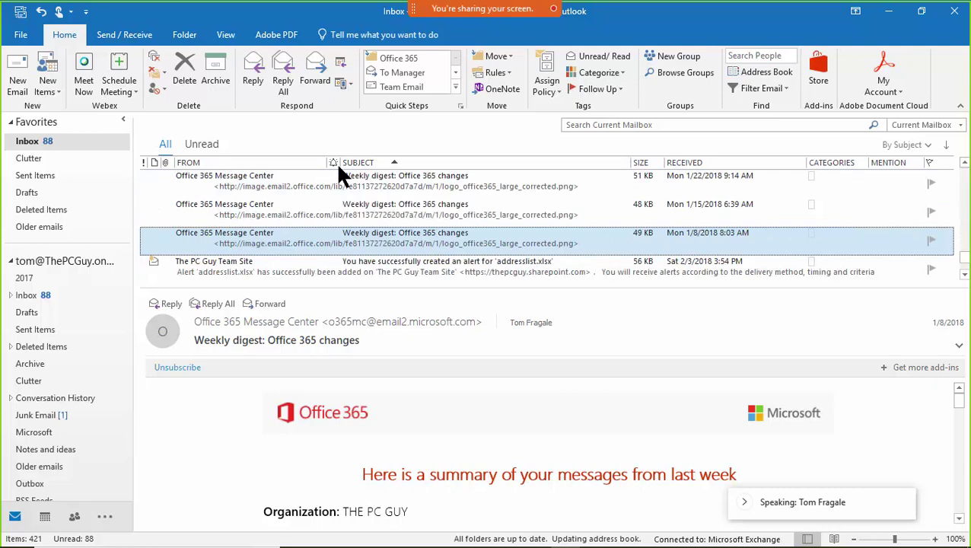
{"action": "left_click", "coordinate": [641, 163]}
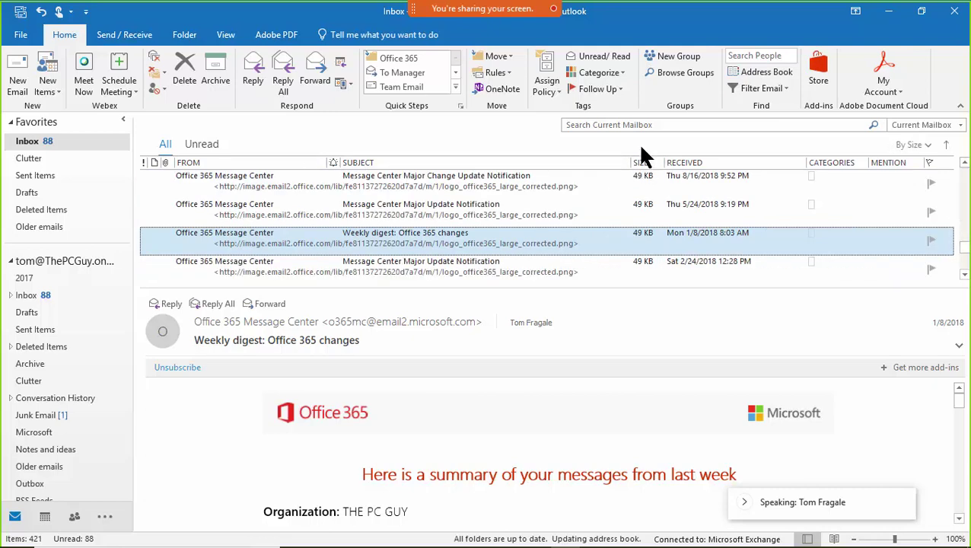
{"action": "left_click", "coordinate": [685, 162]}
{"action": "left_click", "coordinate": [647, 235]}
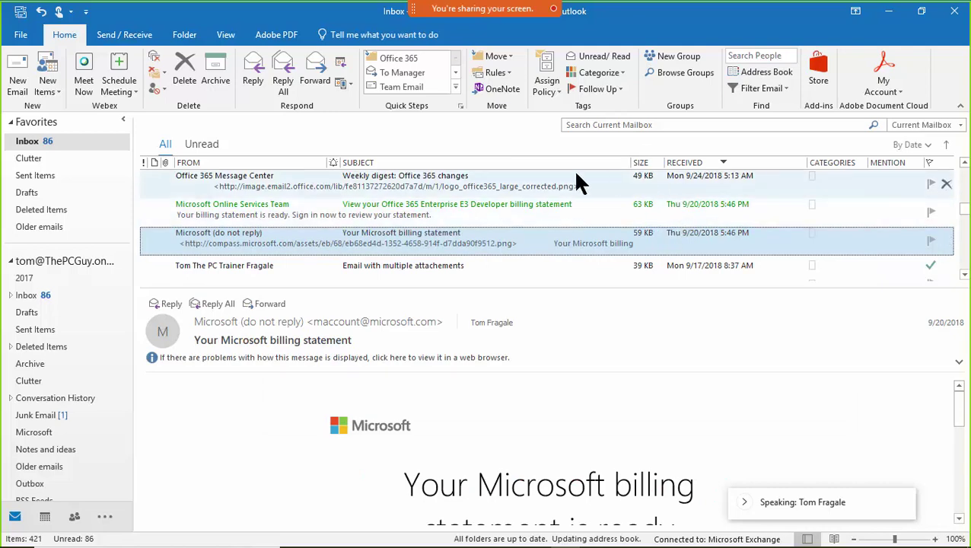
Re-sort the Inbox by sender and subject, returning to received date with the newest first.
{"action": "left_click", "coordinate": [236, 162]}
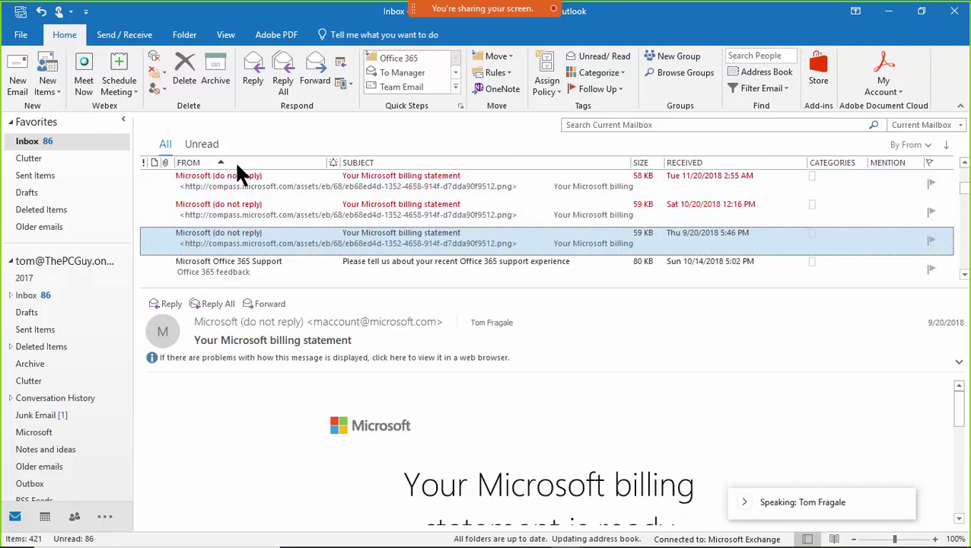
{"action": "left_click", "coordinate": [366, 162]}
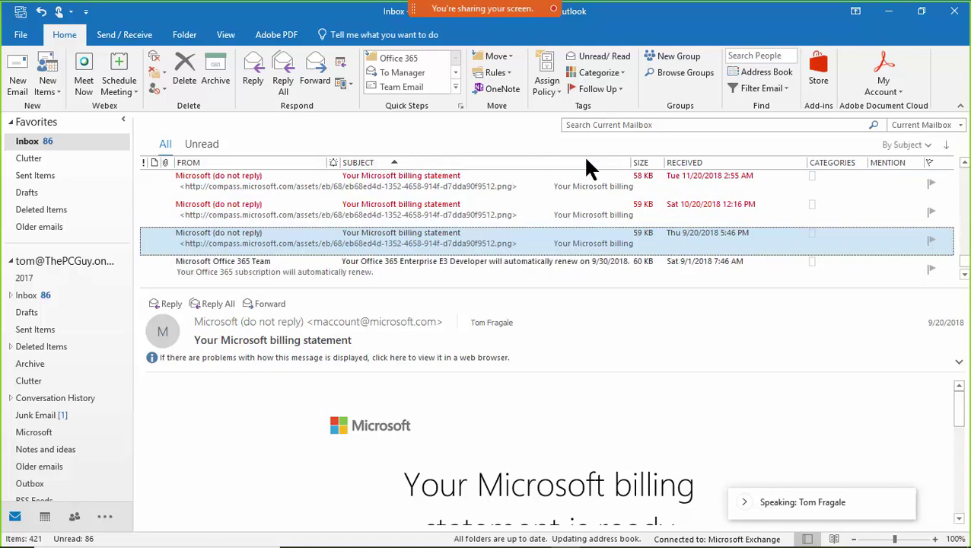
{"action": "left_click", "coordinate": [689, 162]}
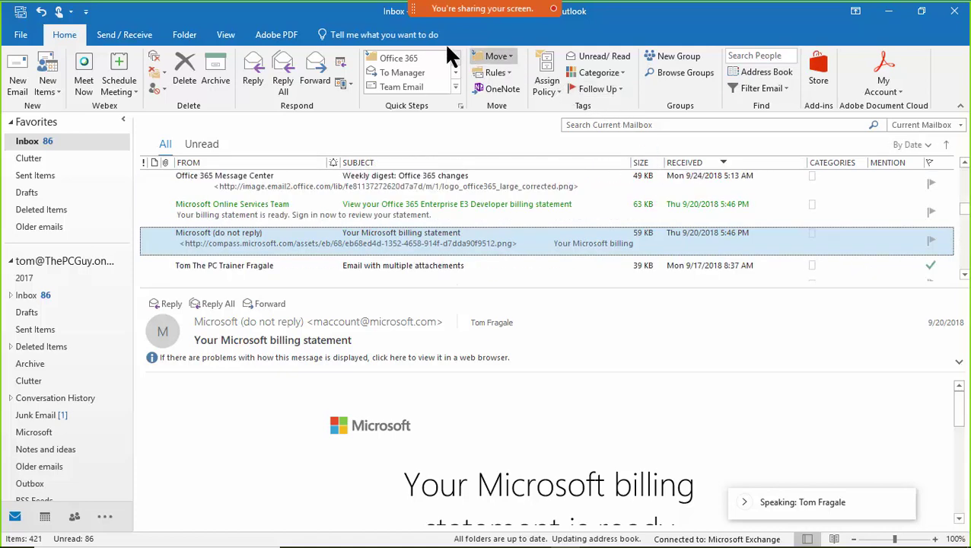
In the view's Sort settings, set the first sort level to From, ascending.
{"action": "left_click", "coordinate": [226, 40]}
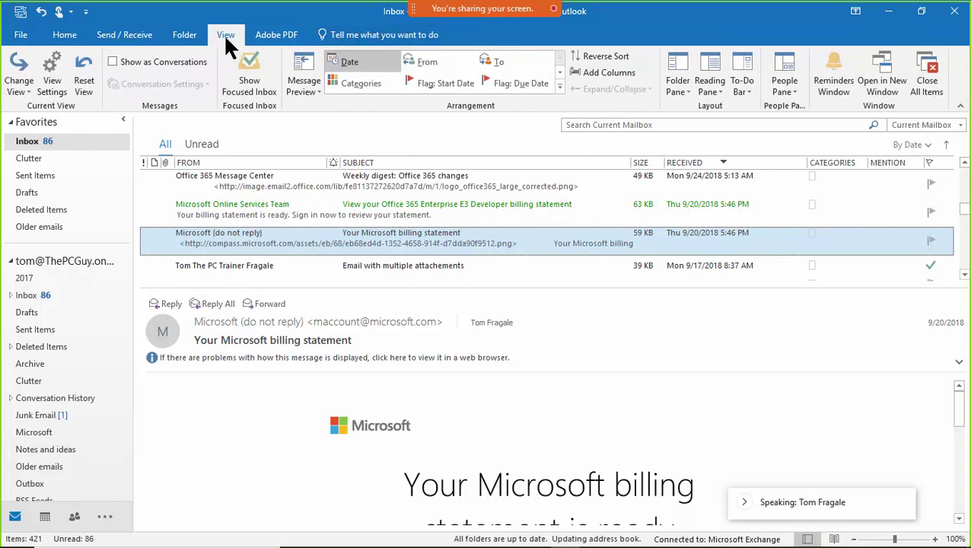
{"action": "left_click", "coordinate": [58, 88]}
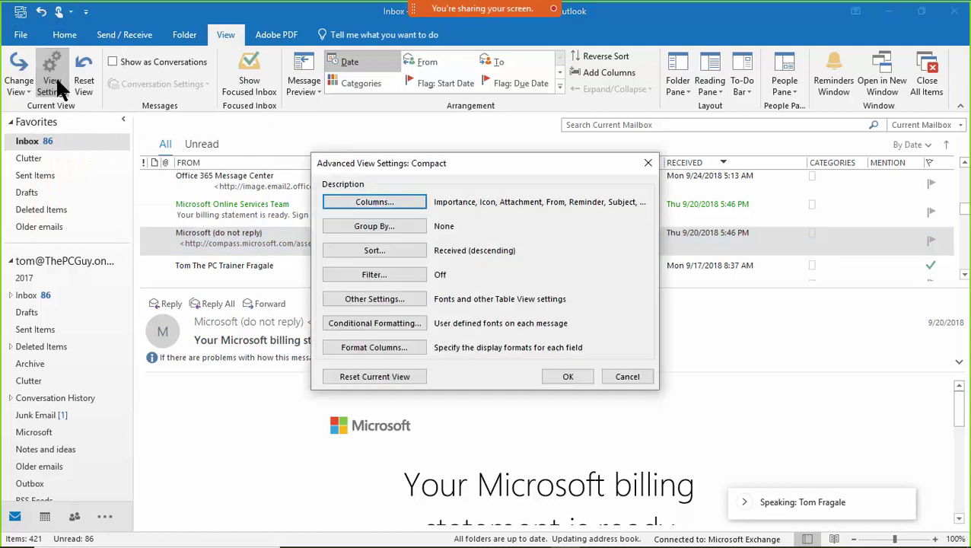
{"action": "left_click", "coordinate": [366, 242]}
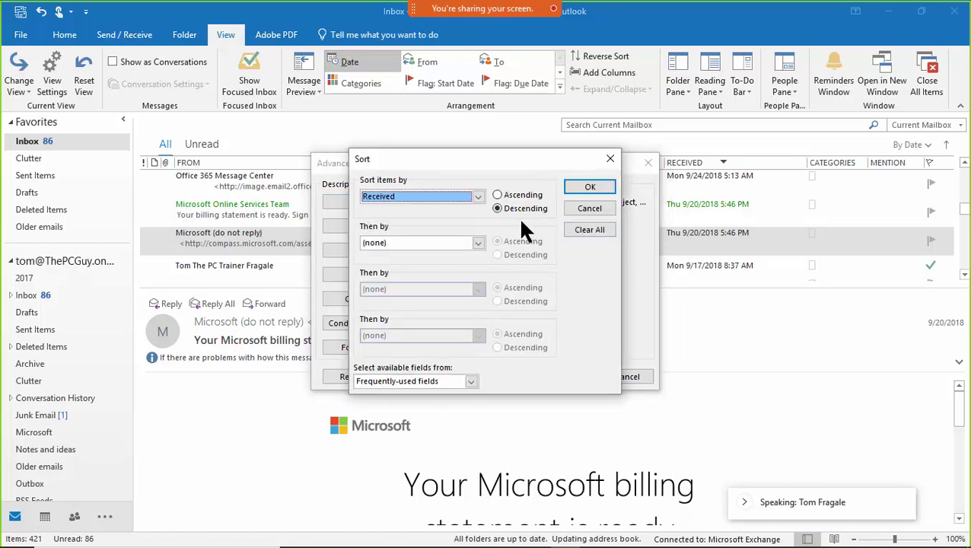
{"action": "left_click", "coordinate": [477, 196]}
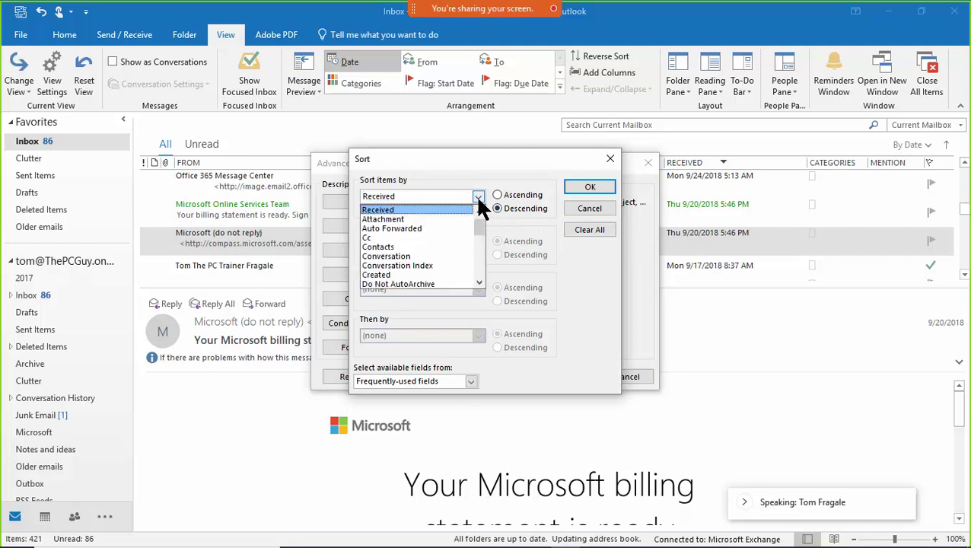
{"action": "left_click", "coordinate": [479, 283]}
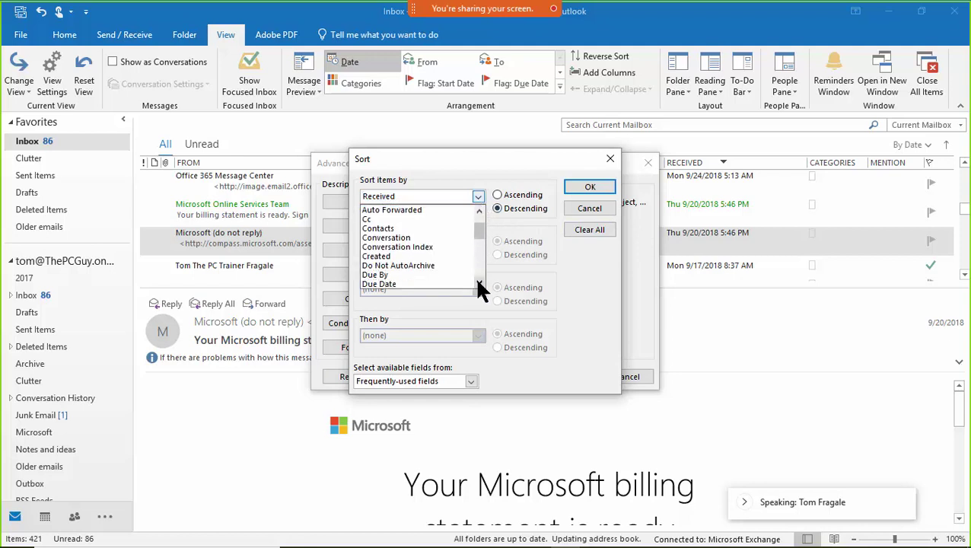
{"action": "left_click", "coordinate": [480, 285]}
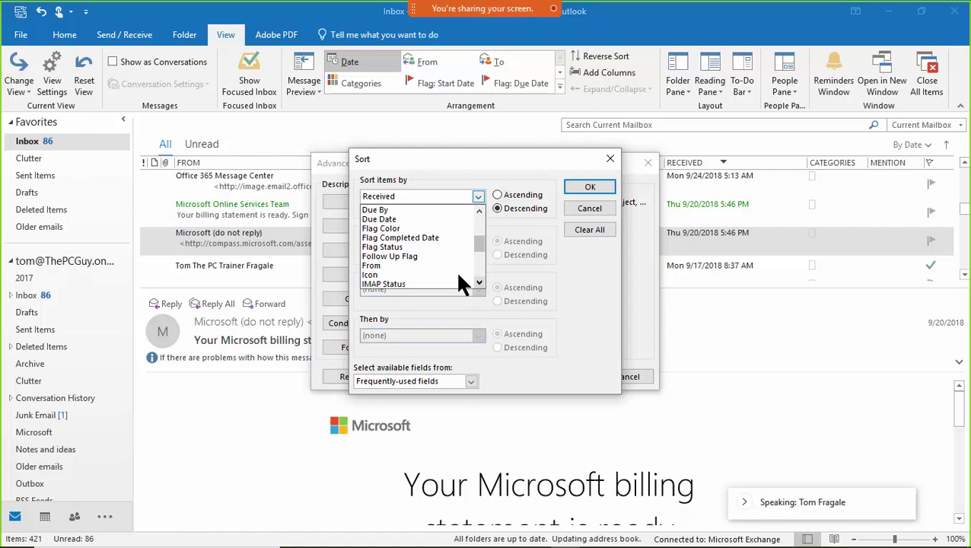
{"action": "left_click", "coordinate": [403, 265]}
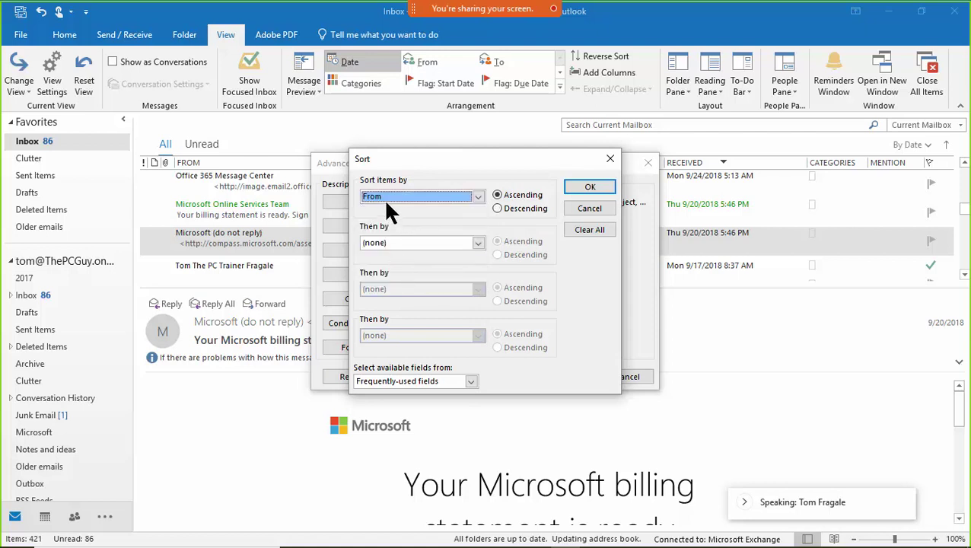
Add Received, descending, as the second sort level below From and apply the sort to the Inbox.
{"action": "left_click", "coordinate": [477, 242]}
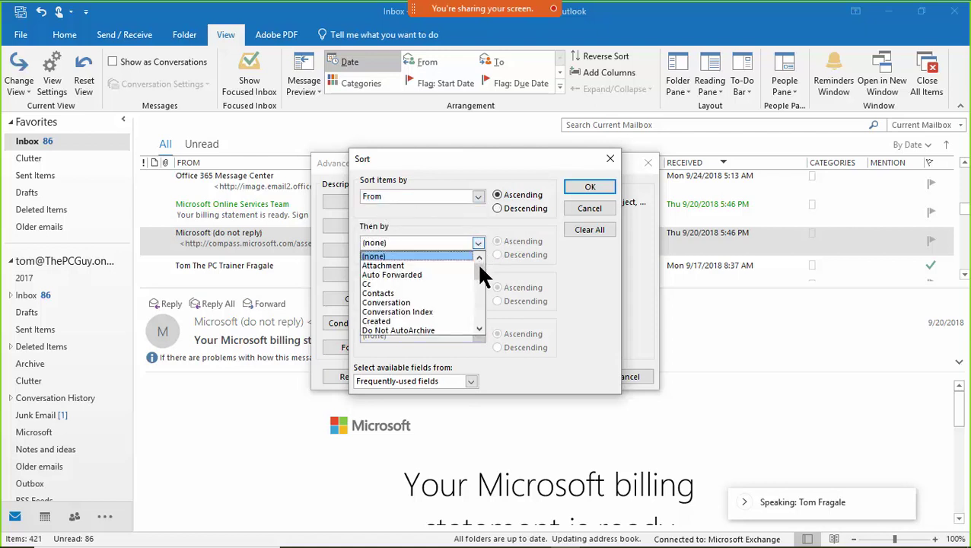
{"action": "left_click_drag", "start_coordinate": [477, 262], "coordinate": [480, 305]}
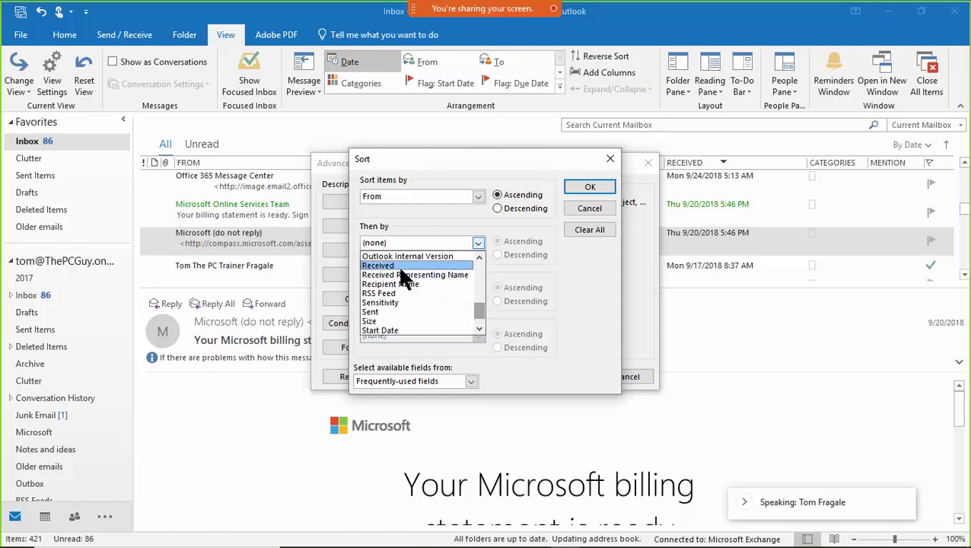
{"action": "left_click", "coordinate": [453, 266]}
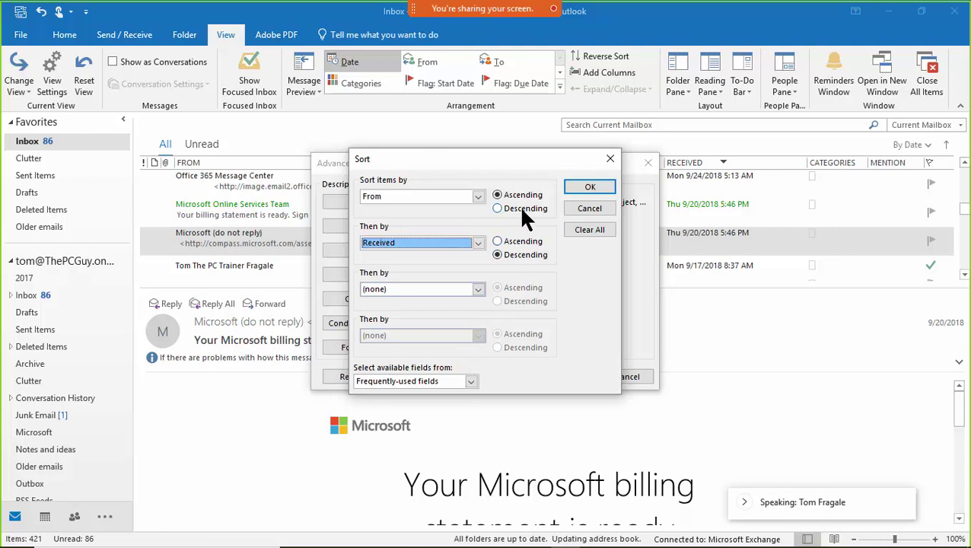
{"action": "left_click", "coordinate": [590, 188]}
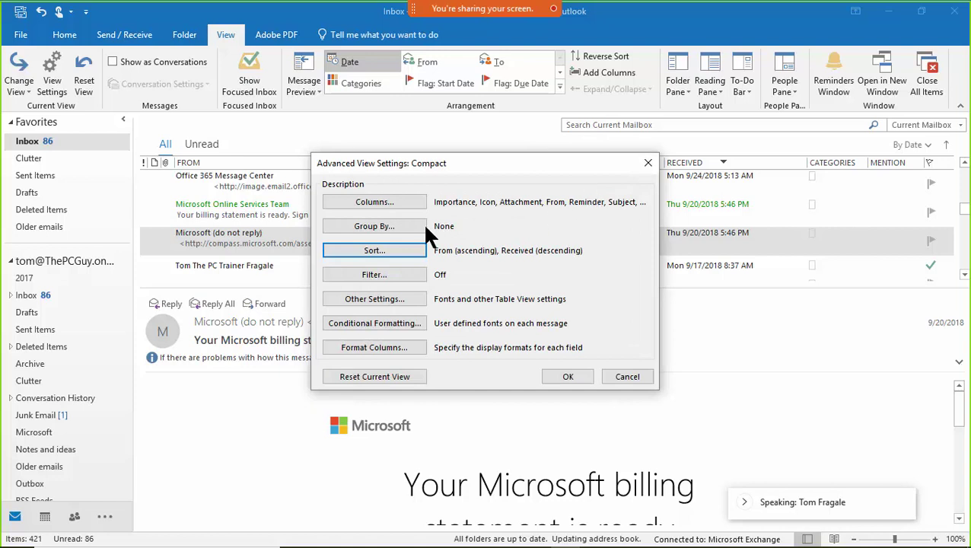
{"action": "left_click", "coordinate": [567, 377]}
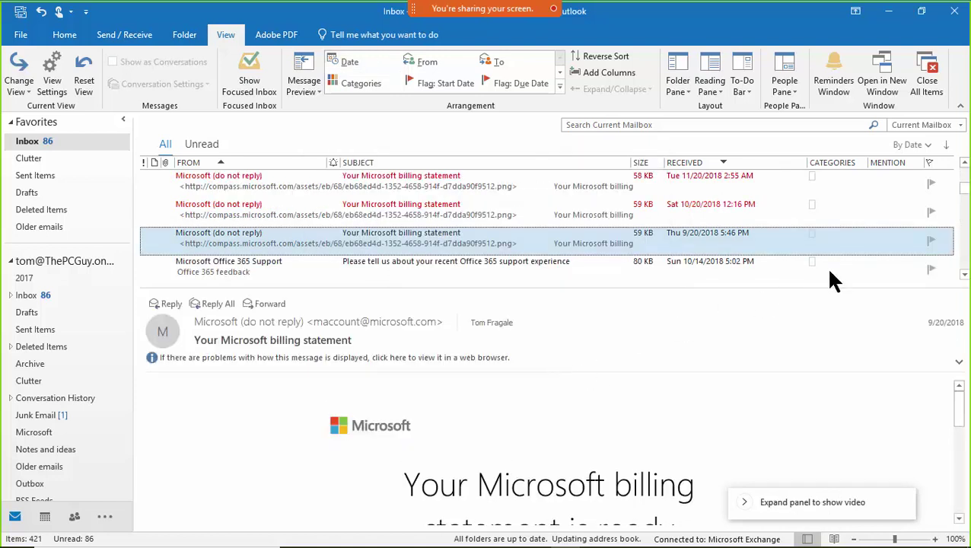
Clear all sort levels in the view's Sort settings and apply the change to the Inbox.
{"action": "left_click_drag", "start_coordinate": [963, 188], "coordinate": [964, 170]}
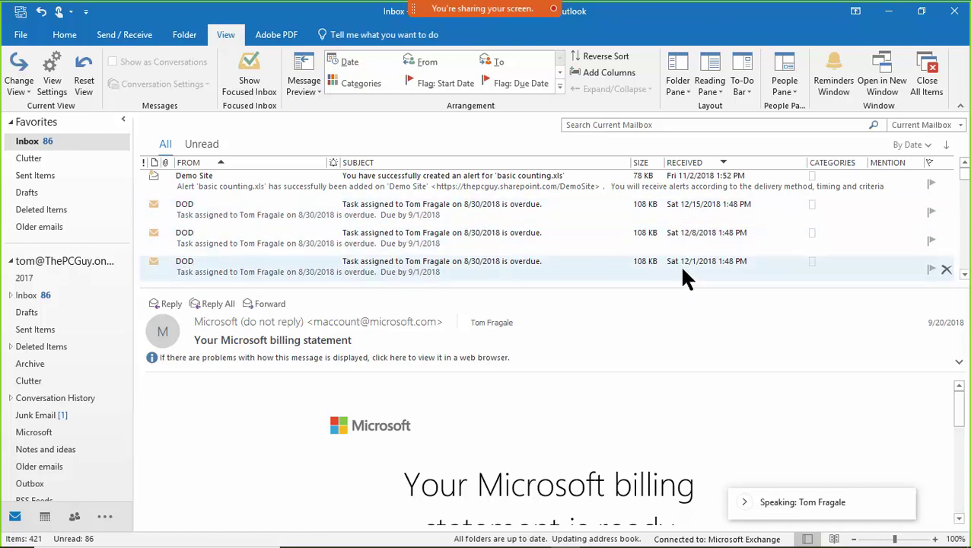
{"action": "left_click", "coordinate": [964, 275]}
{"action": "scroll", "coordinate": [966, 280], "scroll_direction": "down", "scroll_amount": 10}
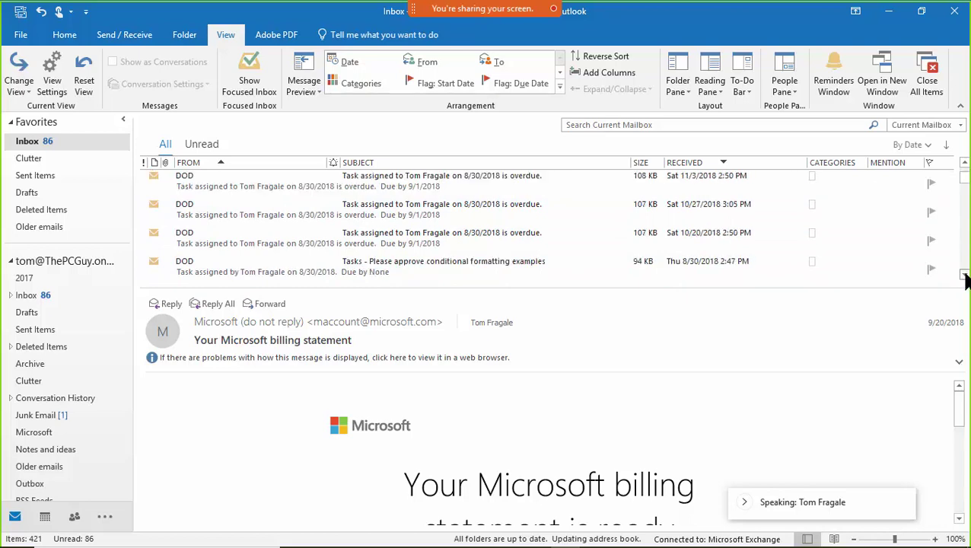
{"action": "scroll", "coordinate": [965, 280], "scroll_direction": "down", "scroll_amount": 10}
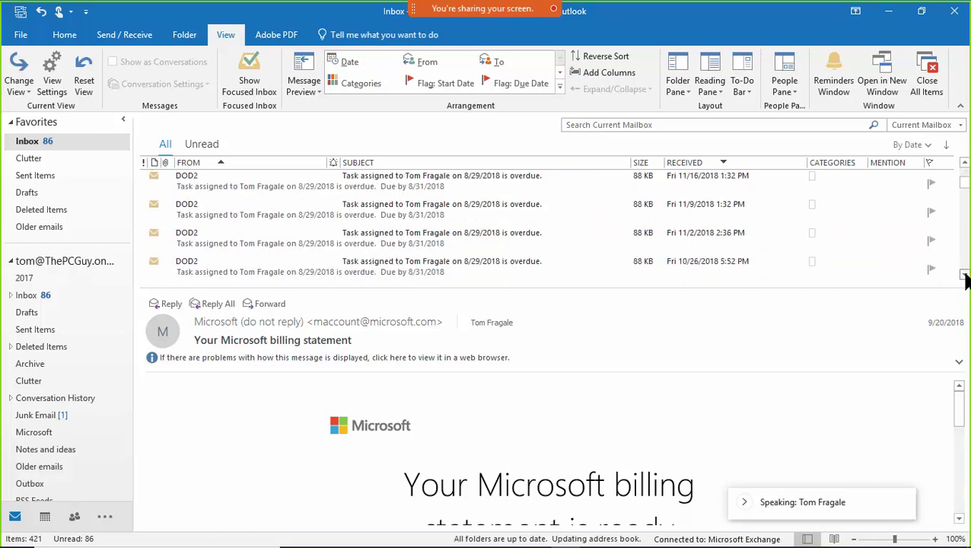
{"action": "scroll", "coordinate": [965, 280], "scroll_direction": "down", "scroll_amount": 2}
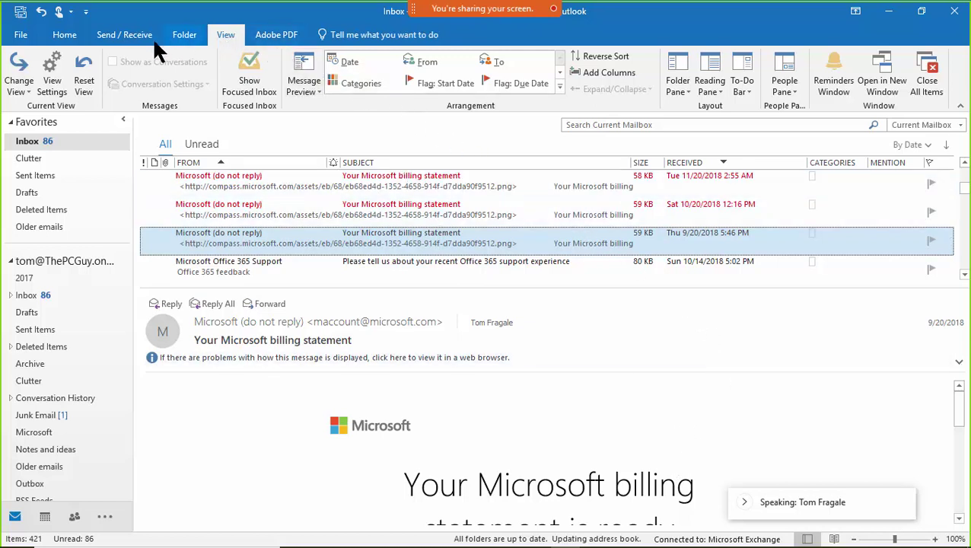
{"action": "left_click", "coordinate": [56, 72]}
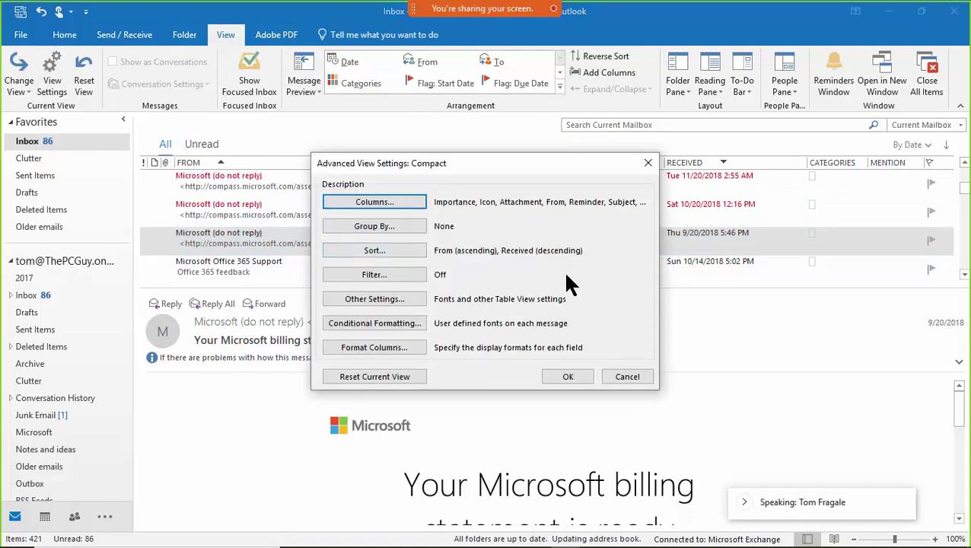
{"action": "left_click", "coordinate": [364, 250]}
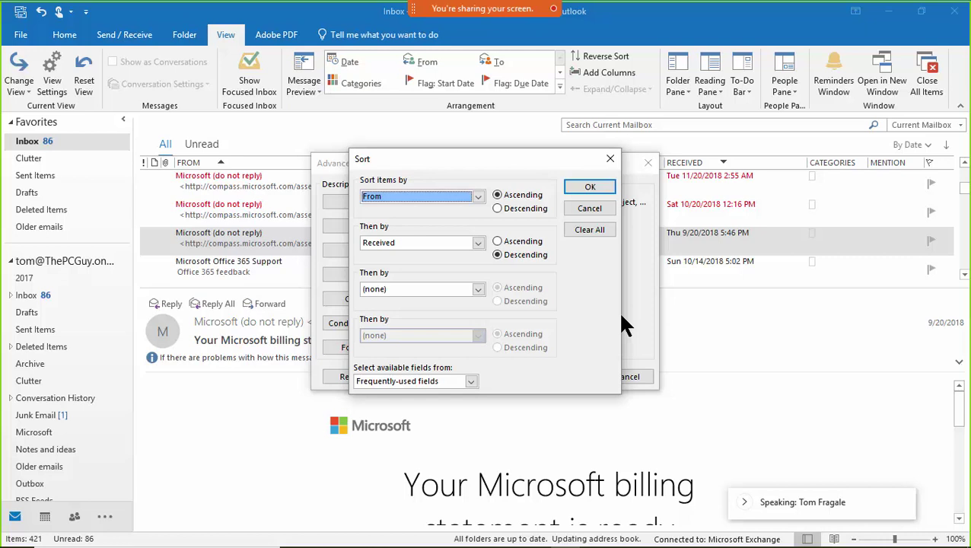
{"action": "left_click", "coordinate": [587, 233]}
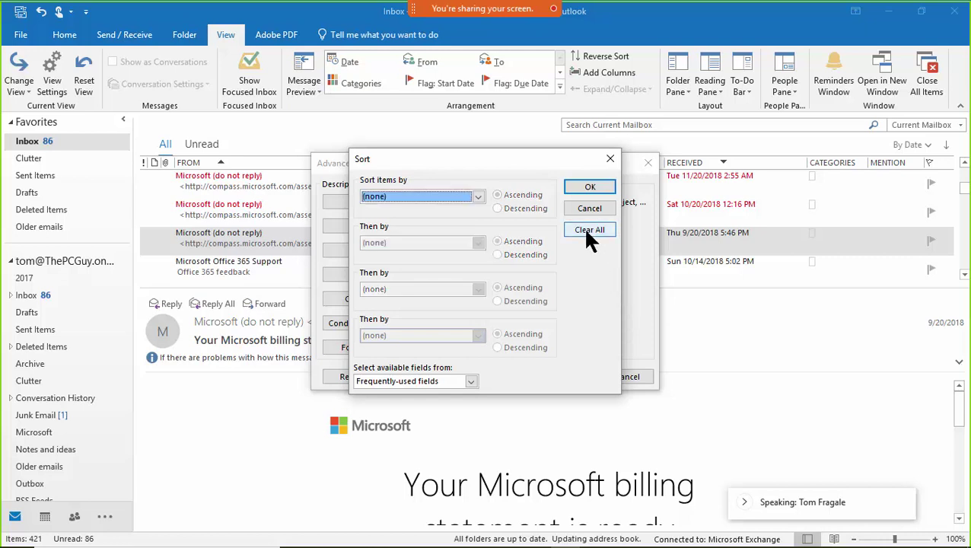
{"action": "left_click", "coordinate": [580, 189]}
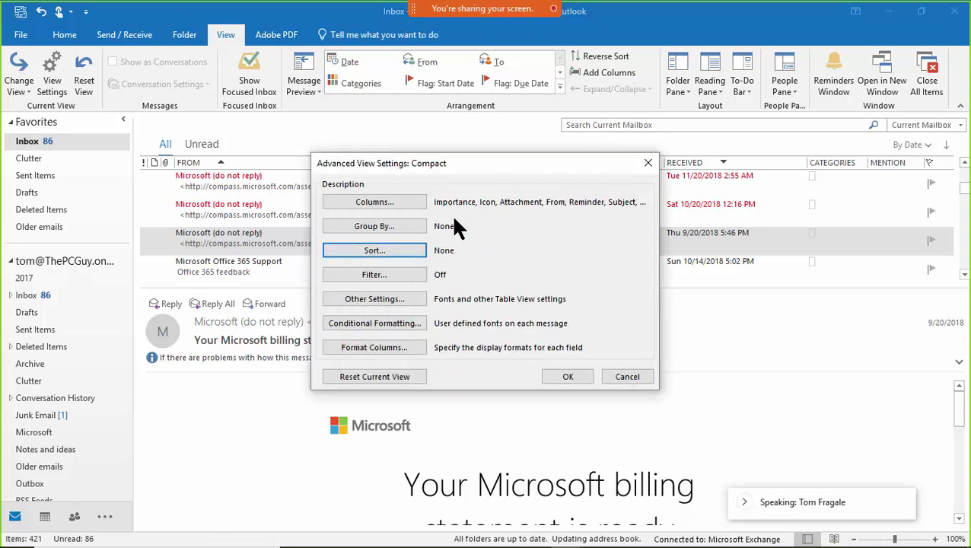
{"action": "left_click", "coordinate": [572, 380]}
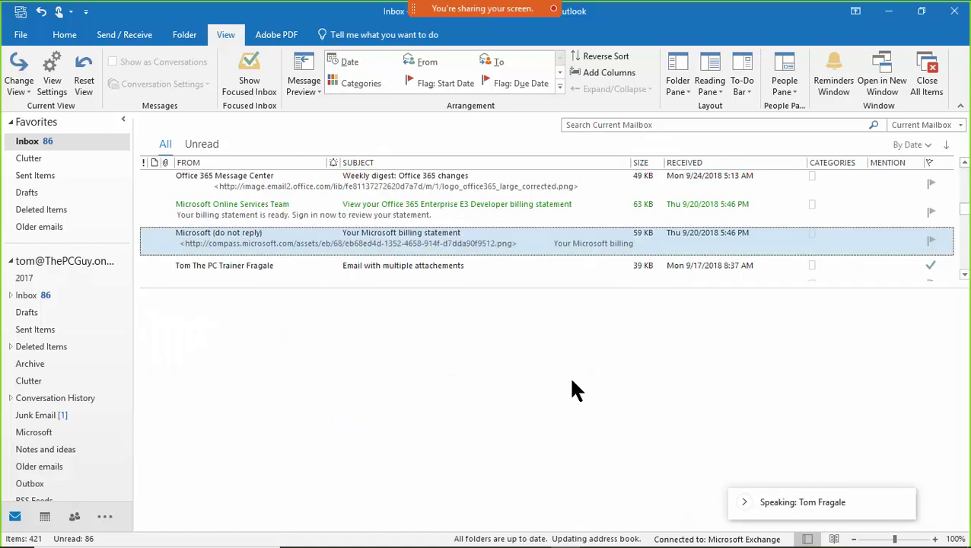
Enable automatic grouping according to arrangement in the view's Group By settings and apply it to the Inbox.
{"action": "left_click_drag", "start_coordinate": [965, 215], "coordinate": [965, 169]}
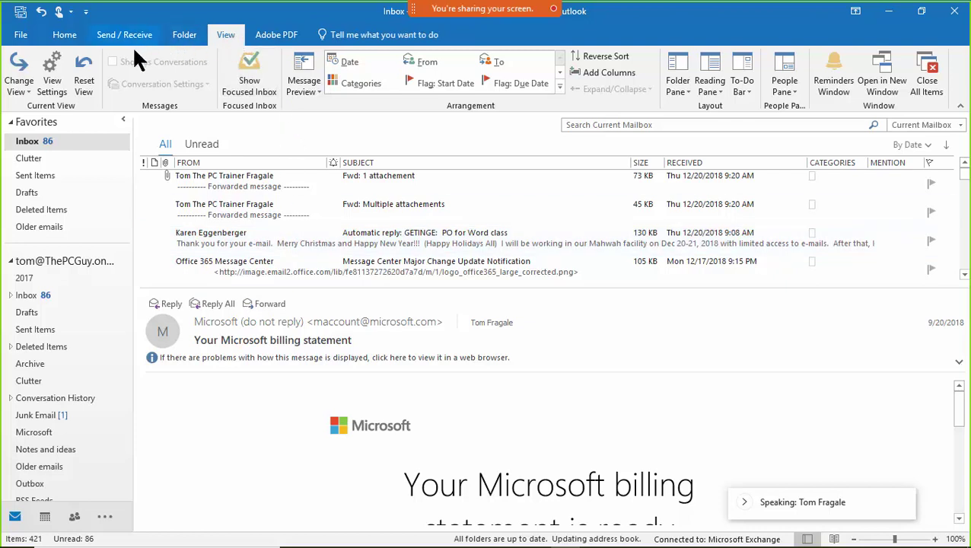
{"action": "left_click", "coordinate": [53, 77]}
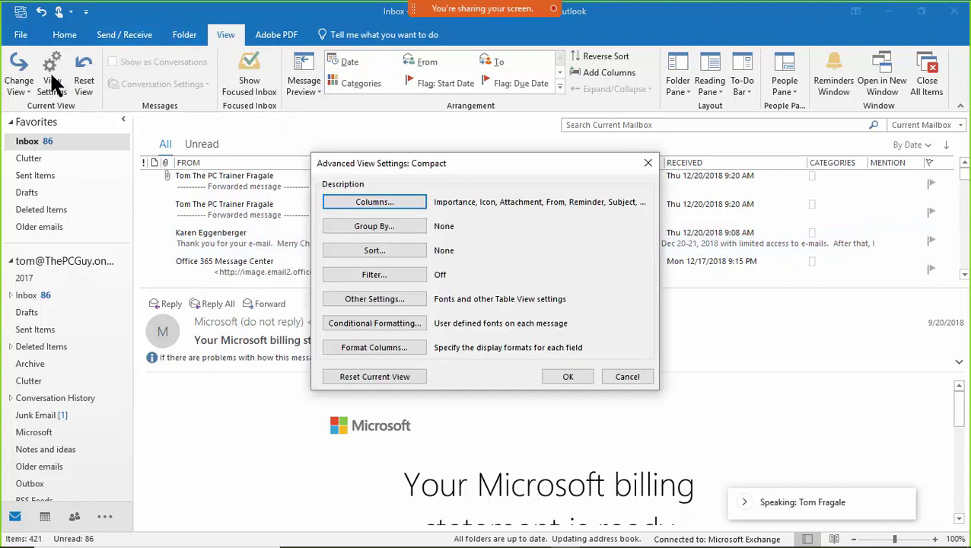
{"action": "left_click", "coordinate": [384, 229]}
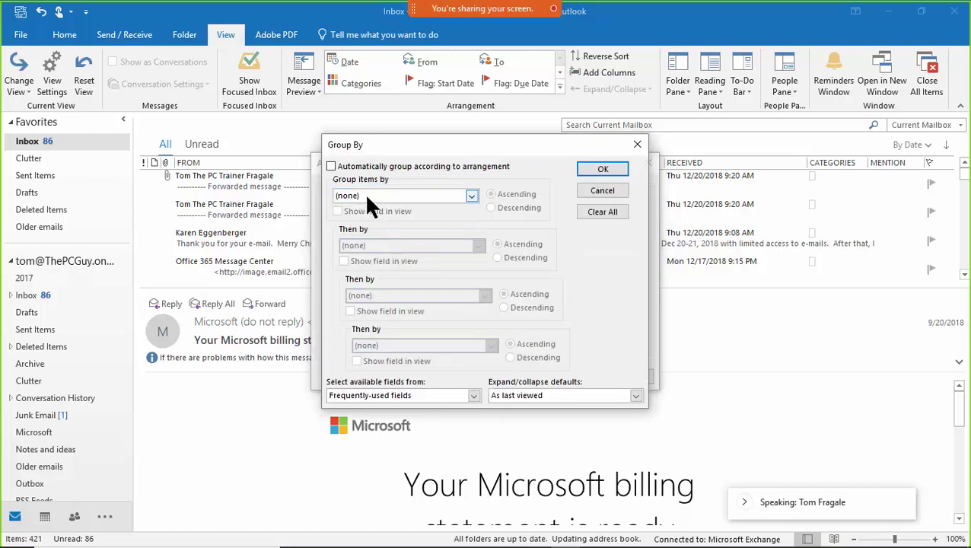
{"action": "left_click", "coordinate": [338, 166]}
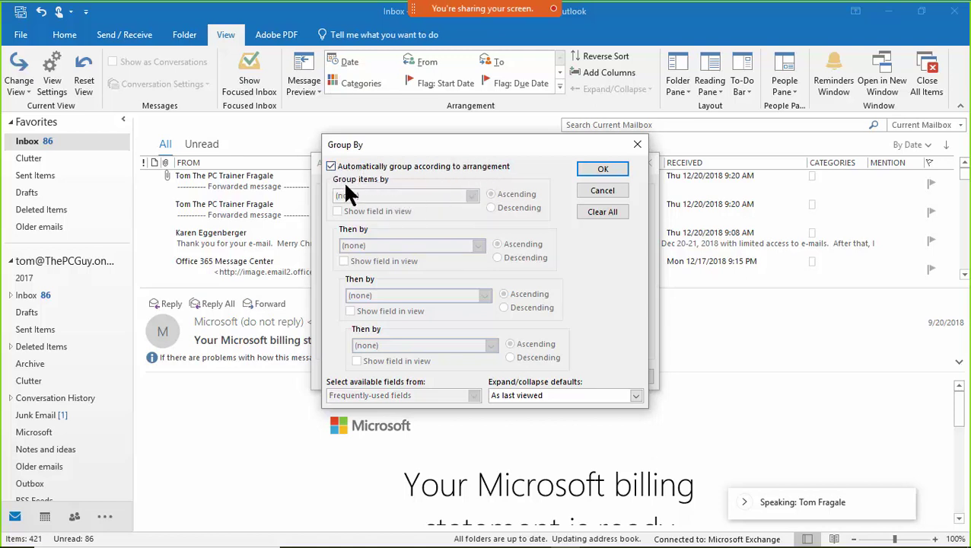
{"action": "left_click", "coordinate": [590, 171]}
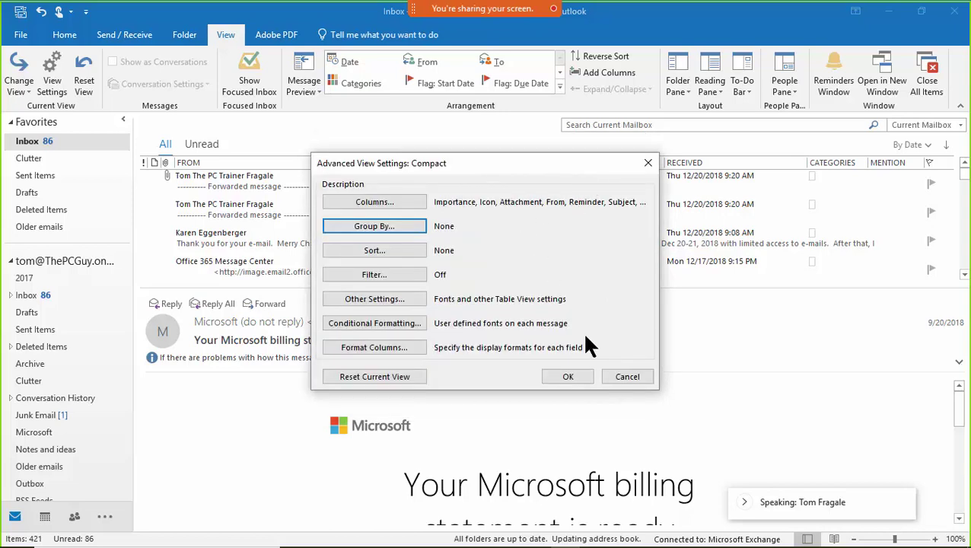
{"action": "left_click", "coordinate": [573, 375]}
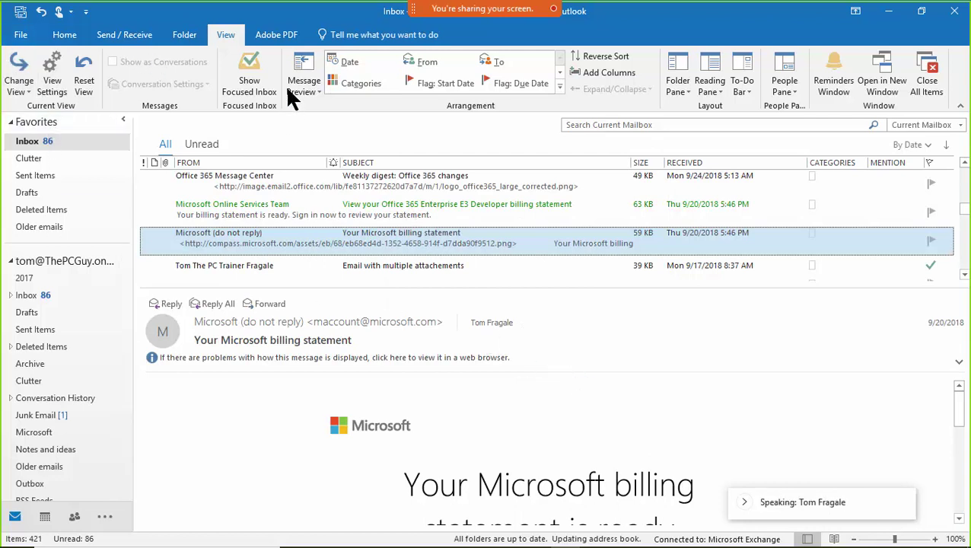
Turn off automatic grouping in favor of grouping the Inbox by Received, descending, then collapse and re-expand the first group.
{"action": "left_click", "coordinate": [52, 81]}
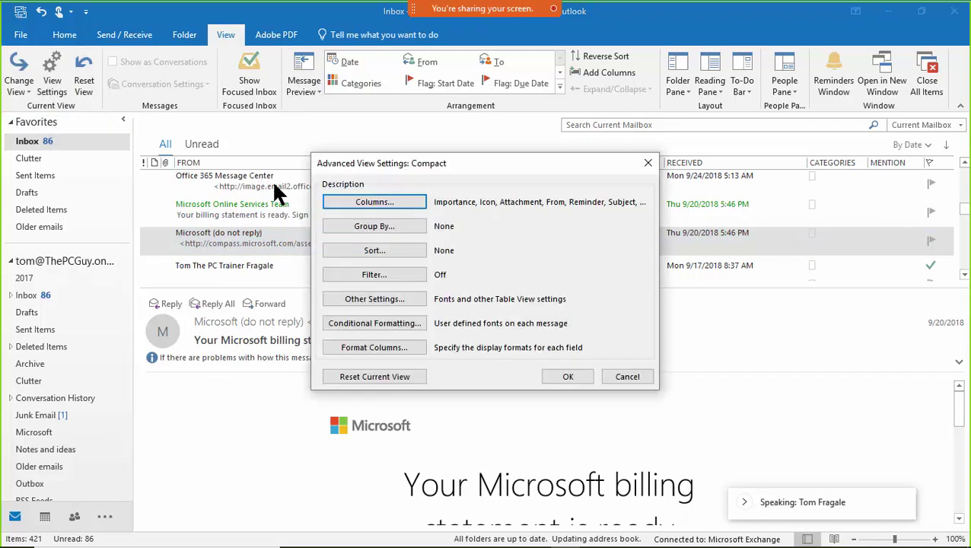
{"action": "left_click", "coordinate": [388, 227]}
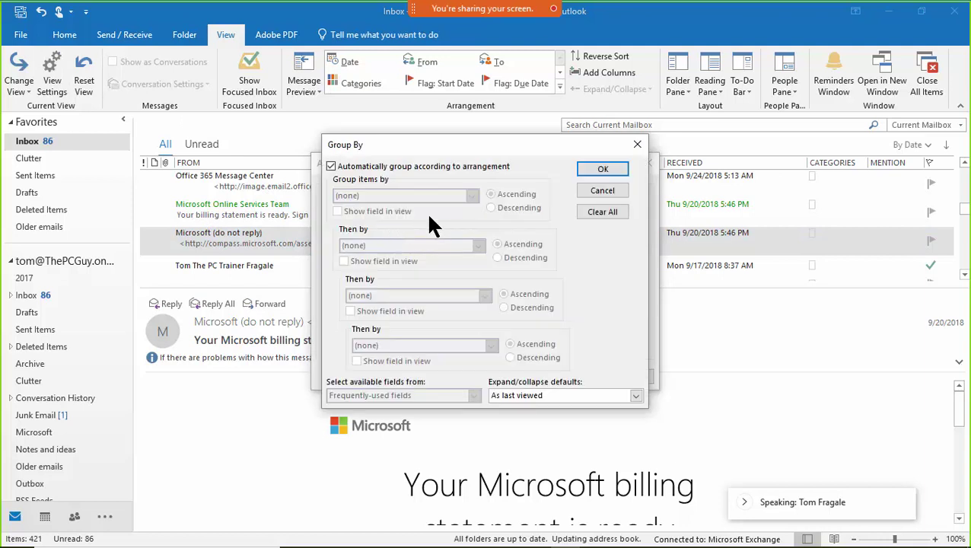
{"action": "left_click", "coordinate": [331, 166]}
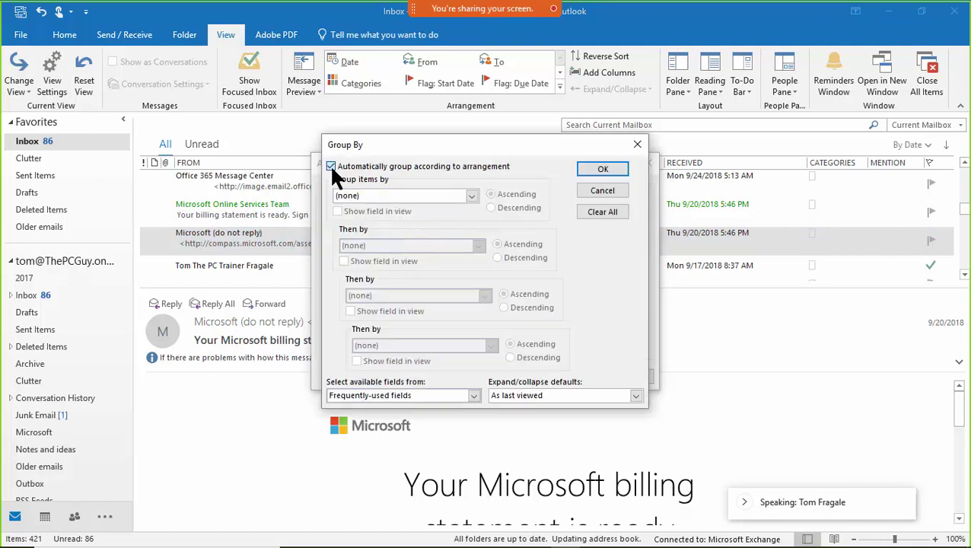
{"action": "left_click", "coordinate": [472, 196]}
{"action": "left_click_drag", "start_coordinate": [472, 220], "coordinate": [473, 253]}
{"action": "left_click", "coordinate": [369, 252]}
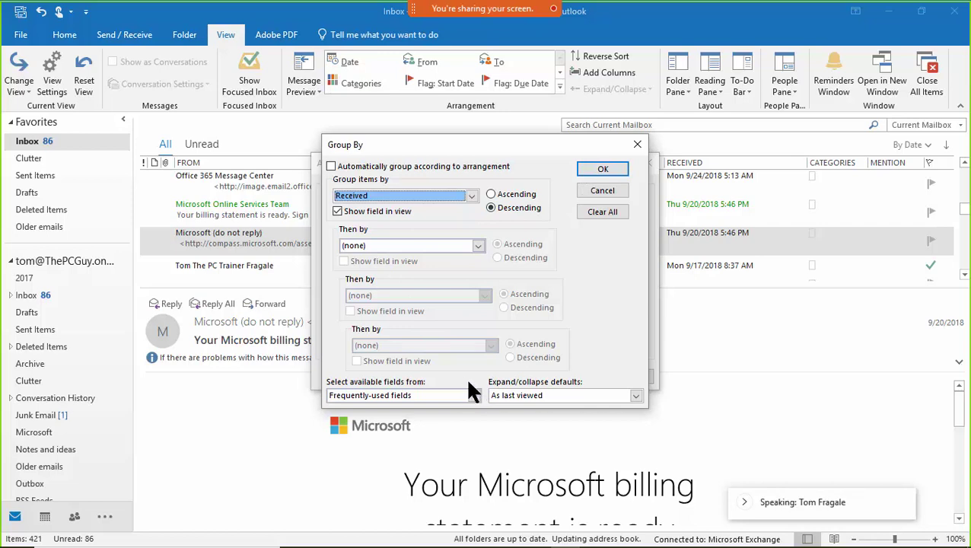
{"action": "left_click", "coordinate": [603, 169]}
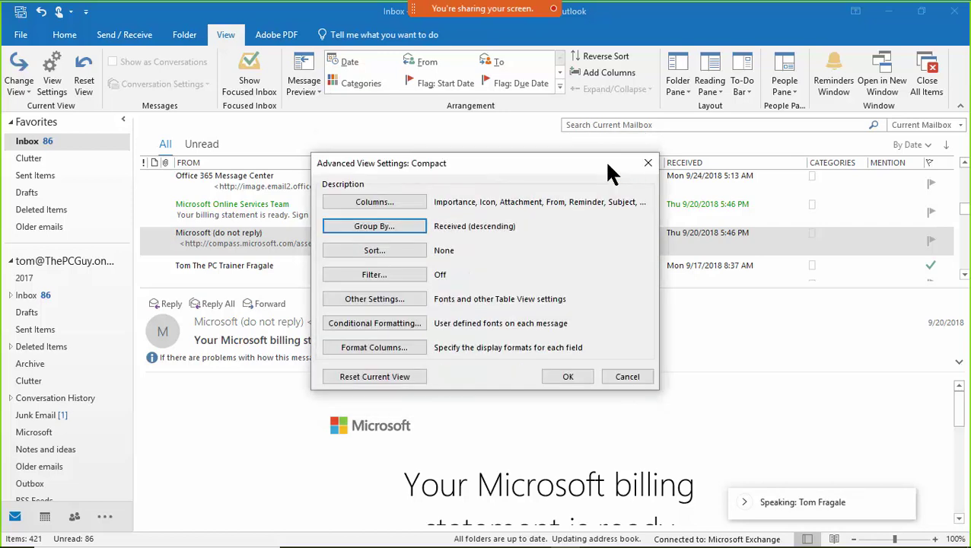
{"action": "left_click", "coordinate": [567, 376]}
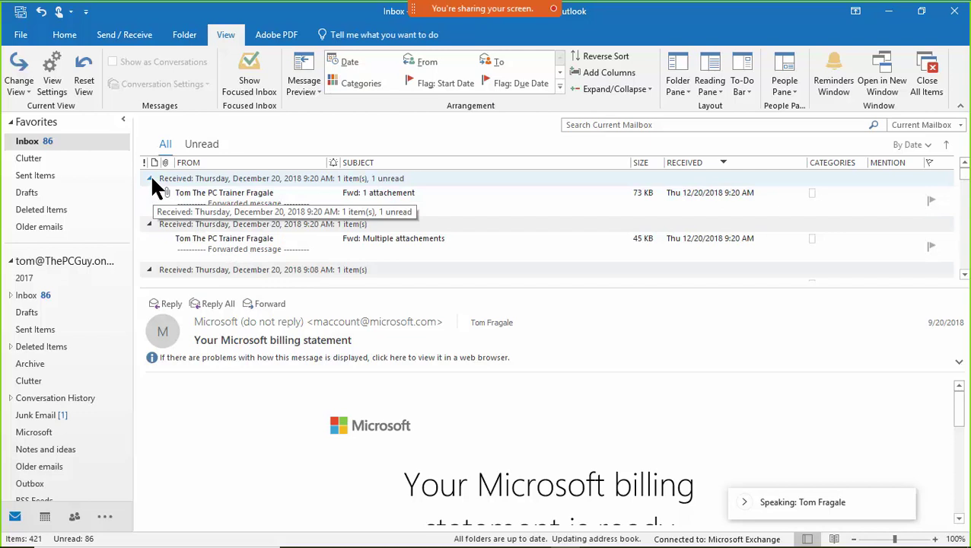
{"action": "left_click", "coordinate": [150, 178]}
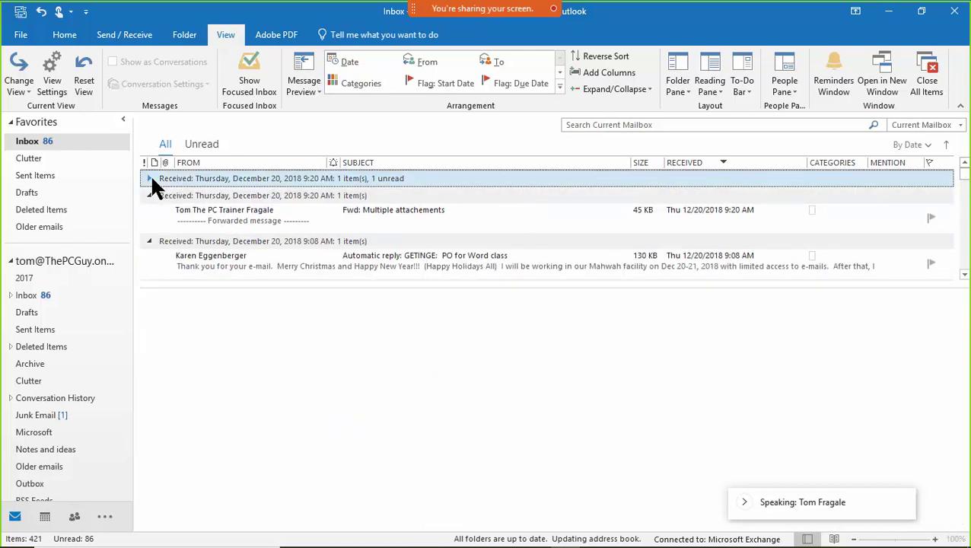
{"action": "left_click", "coordinate": [150, 178]}
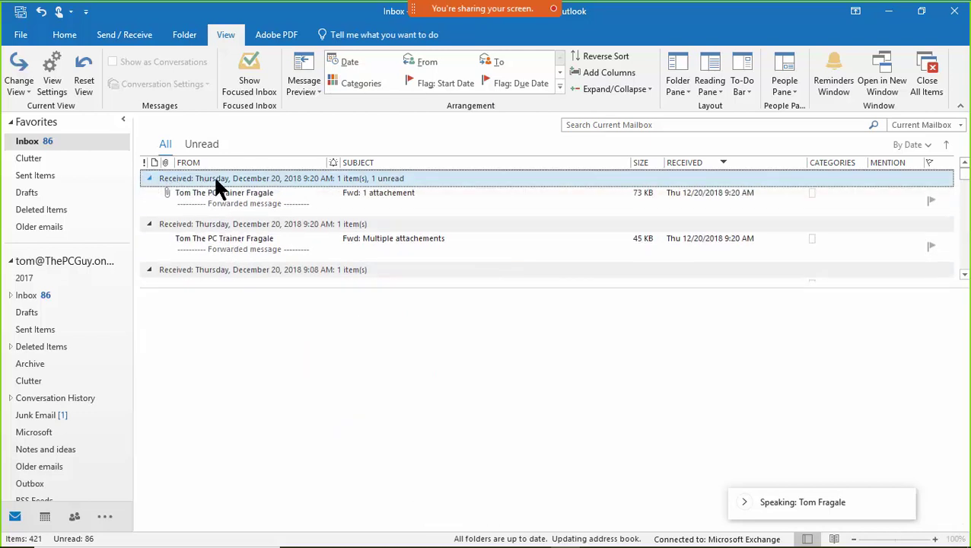
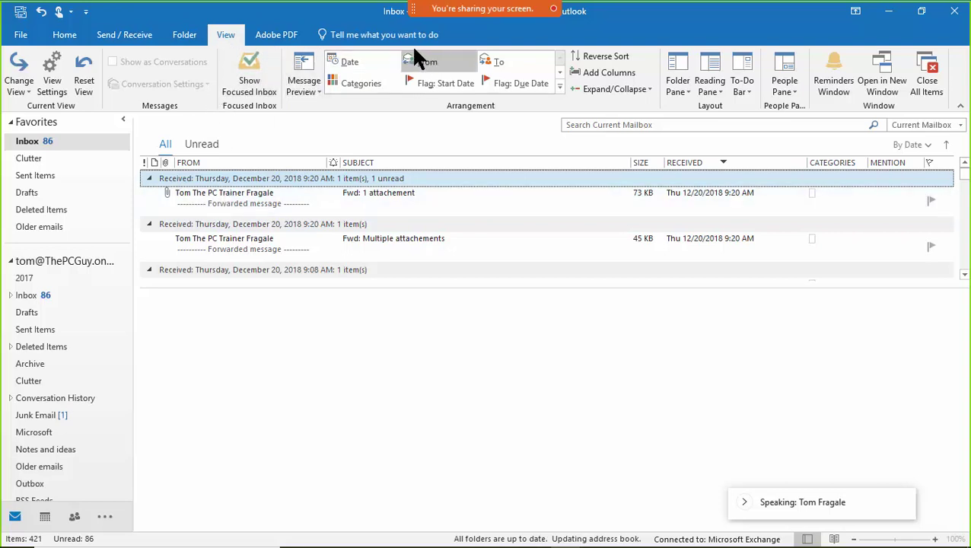
Change the Inbox grouping to From, ascending, and collapse the DOD and DOD2 sender groups.
{"action": "left_click", "coordinate": [49, 75]}
{"action": "left_click", "coordinate": [372, 225]}
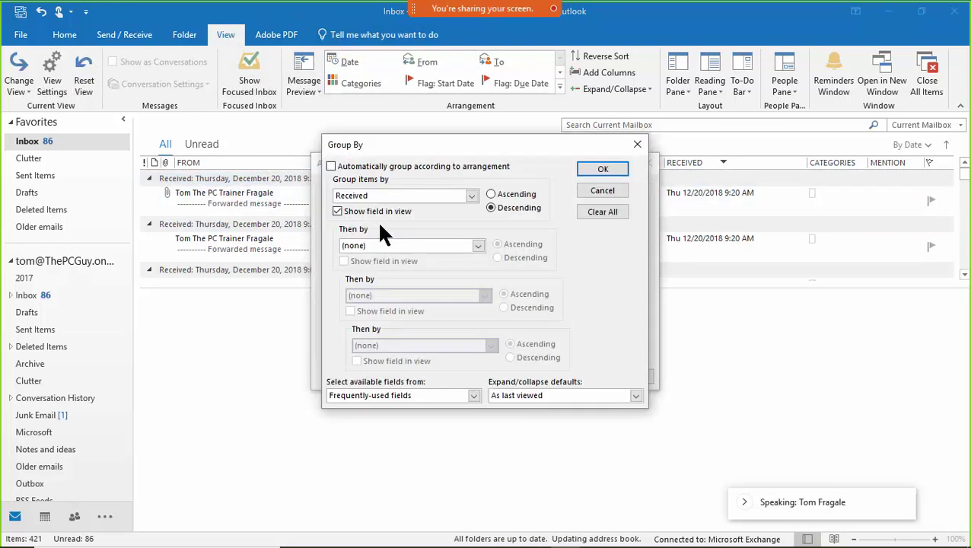
{"action": "left_click", "coordinate": [473, 196]}
{"action": "left_click_drag", "start_coordinate": [477, 228], "coordinate": [474, 251]}
{"action": "left_click", "coordinate": [405, 265]}
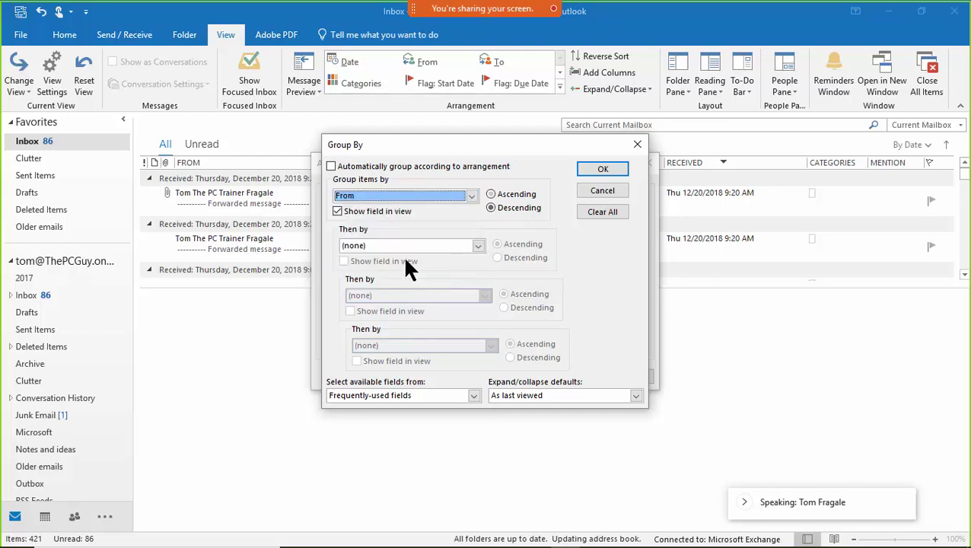
{"action": "left_click", "coordinate": [590, 169]}
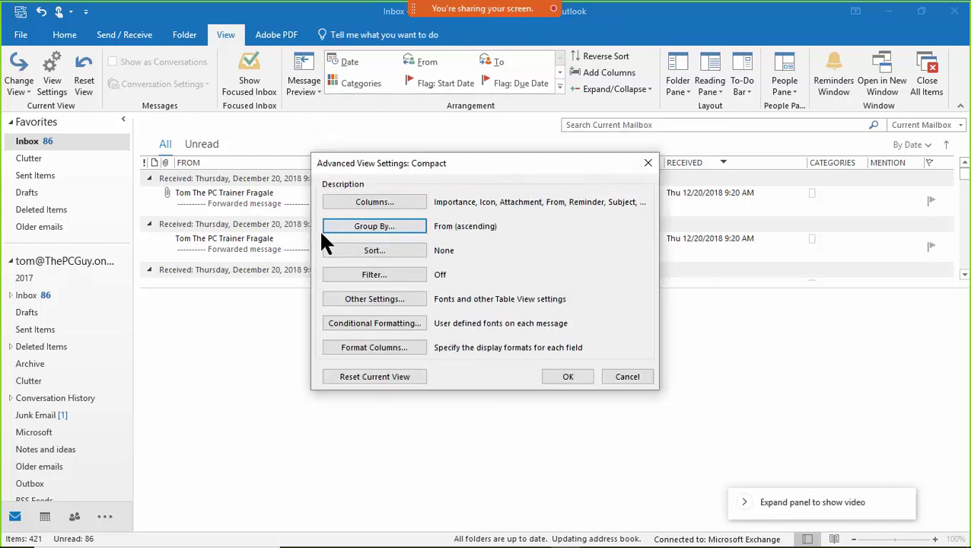
{"action": "left_click", "coordinate": [587, 378]}
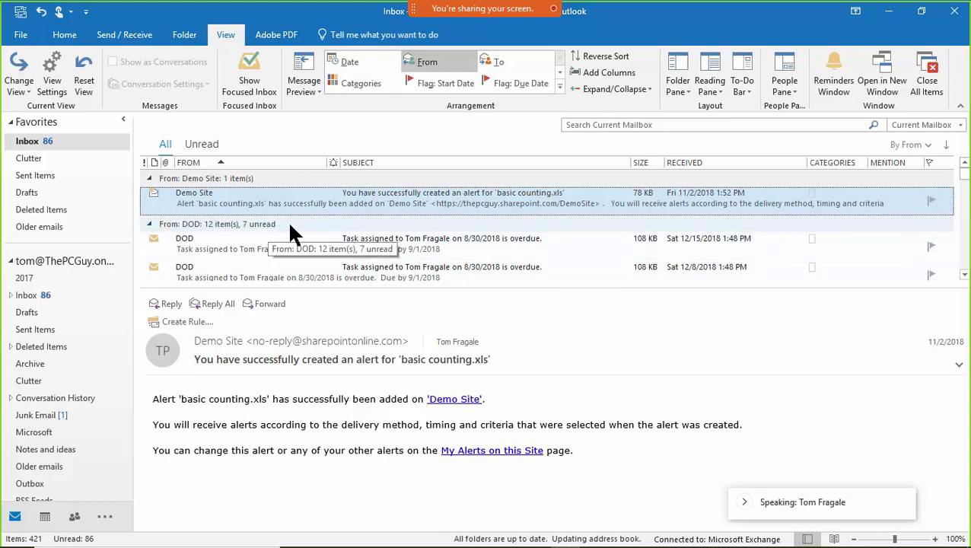
{"action": "left_click", "coordinate": [149, 224]}
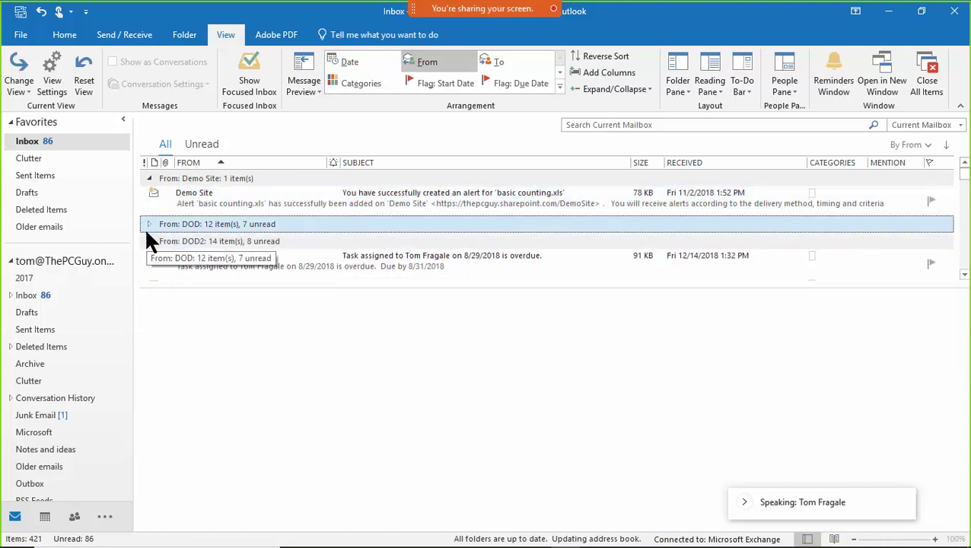
{"action": "left_click", "coordinate": [150, 242]}
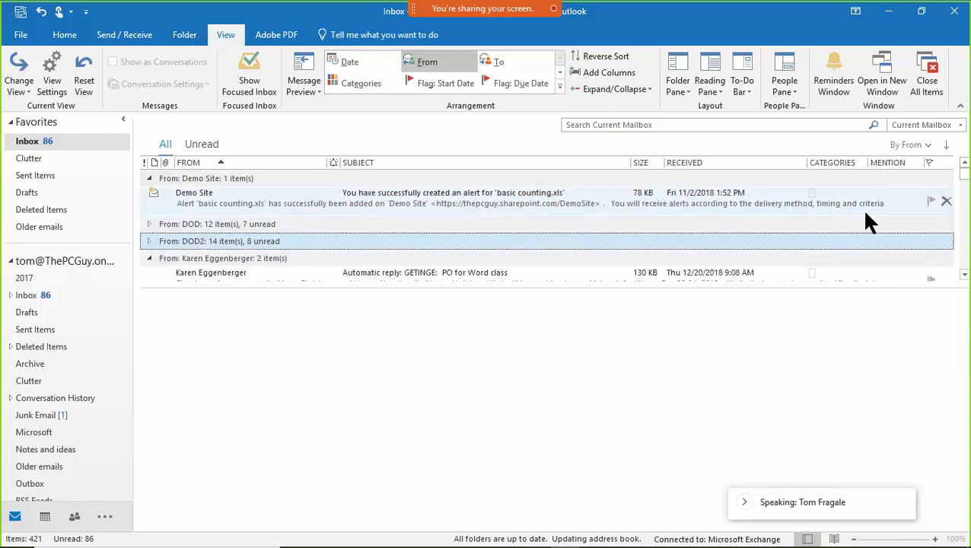
Look through the sender groups in the Inbox, collapsing and re-expanding the Microsoft Support group.
{"action": "left_click_drag", "start_coordinate": [964, 171], "coordinate": [965, 200]}
{"action": "left_click", "coordinate": [965, 163]}
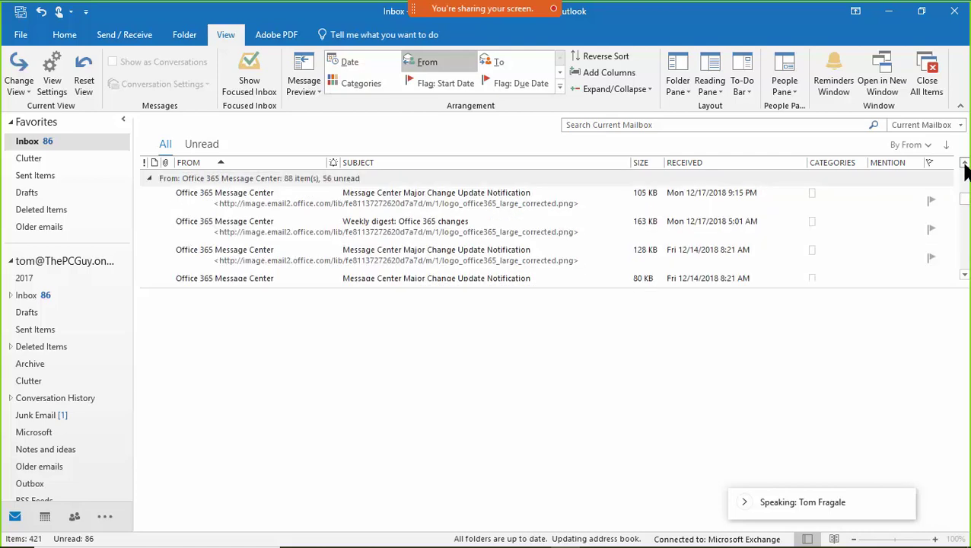
{"action": "left_click", "coordinate": [965, 163]}
{"action": "left_click", "coordinate": [964, 163]}
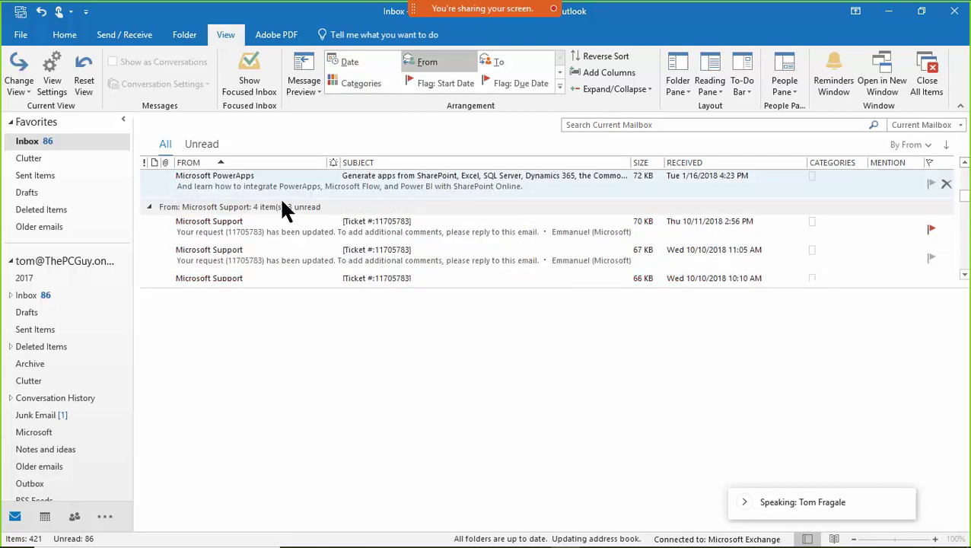
{"action": "left_click", "coordinate": [151, 207]}
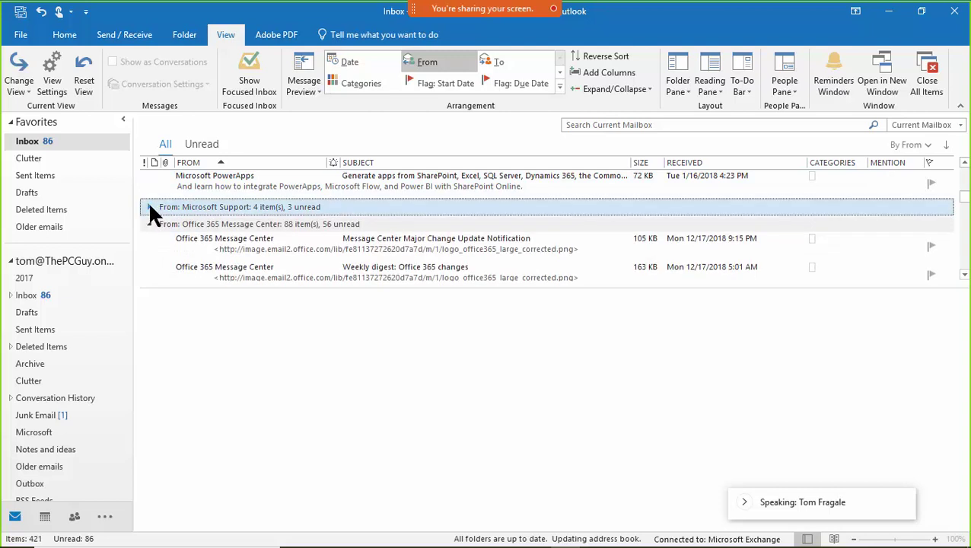
{"action": "left_click", "coordinate": [149, 204]}
{"action": "left_click_drag", "start_coordinate": [964, 205], "coordinate": [963, 173]}
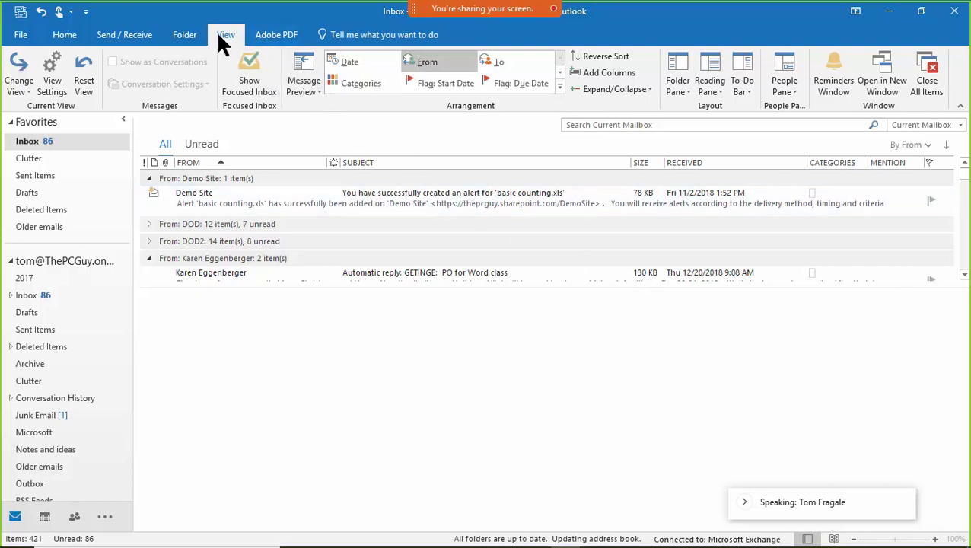
Clear all grouping levels in the view's Group By settings and apply the change to the Inbox.
{"action": "left_click", "coordinate": [61, 85]}
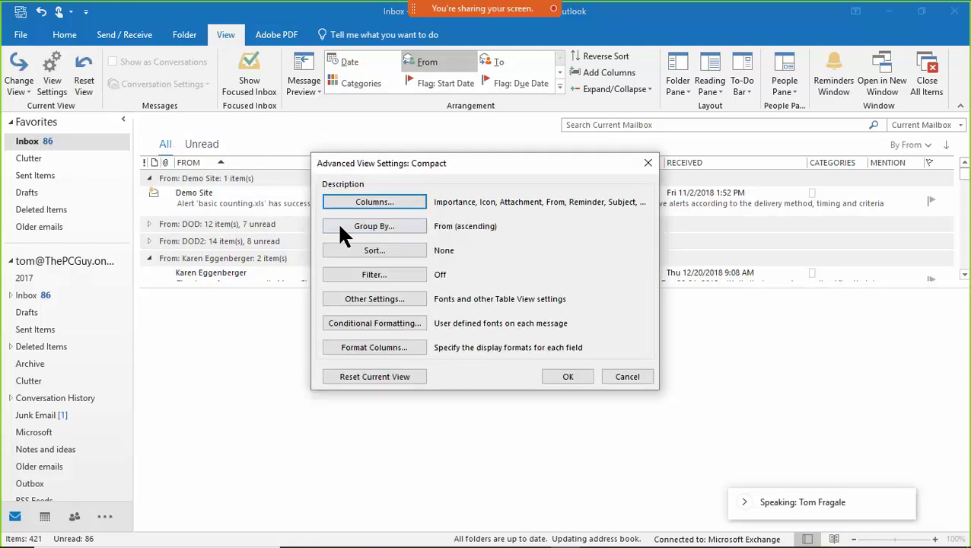
{"action": "left_click", "coordinate": [365, 226]}
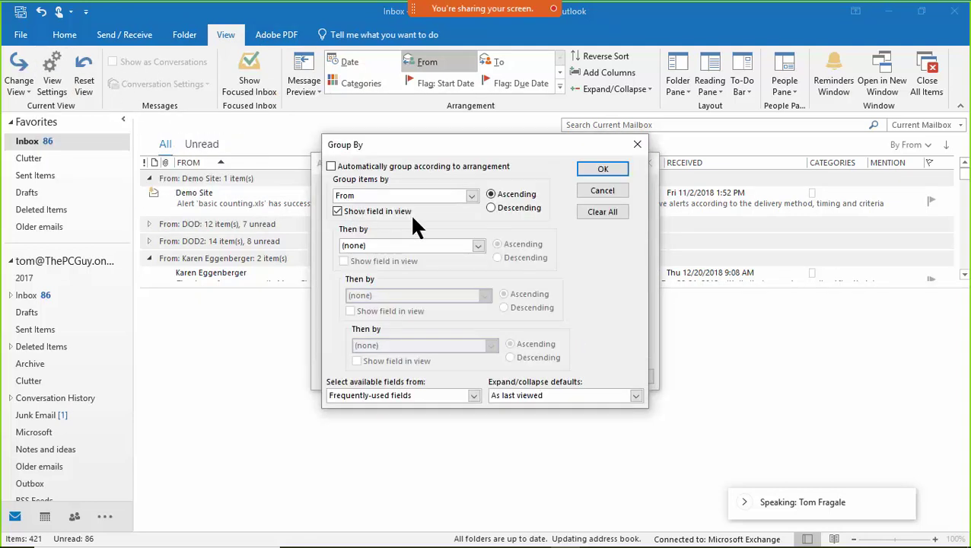
{"action": "left_click", "coordinate": [602, 212]}
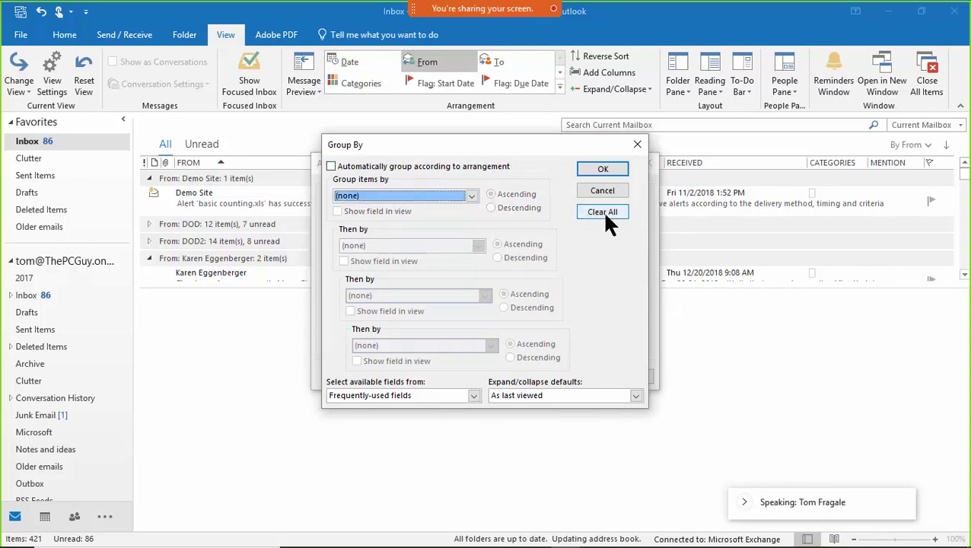
{"action": "left_click", "coordinate": [601, 169]}
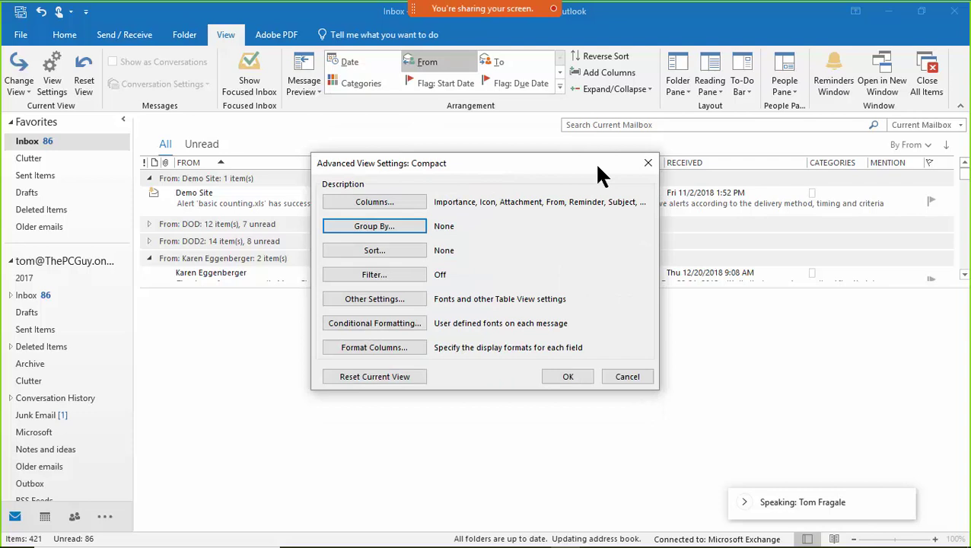
{"action": "left_click", "coordinate": [555, 374]}
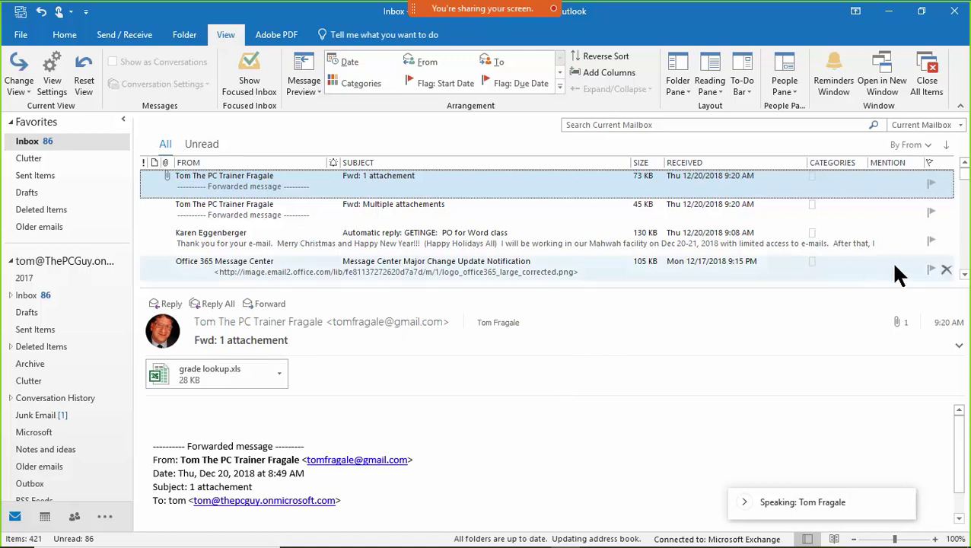
{"action": "left_click_drag", "start_coordinate": [965, 175], "coordinate": [964, 190]}
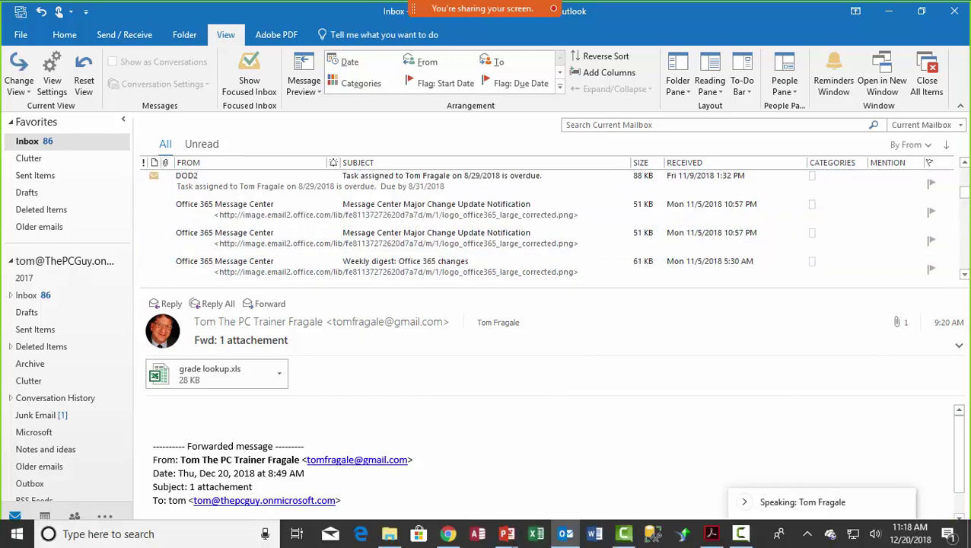
Switch to the outlook slides presentation in PowerPoint and review slides 2 and 3 on handling incoming emails.
{"action": "mouse_move", "coordinate": [507, 534]}
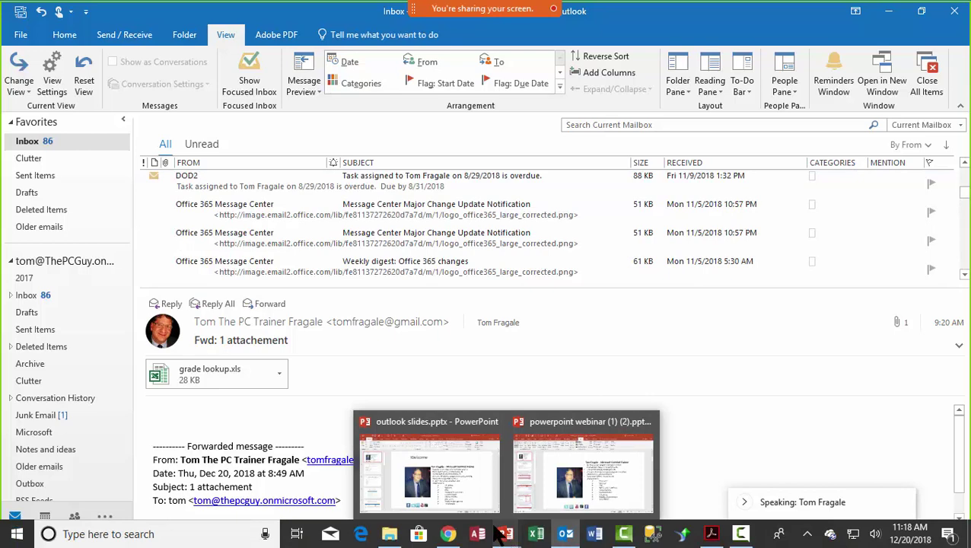
{"action": "left_click", "coordinate": [442, 477]}
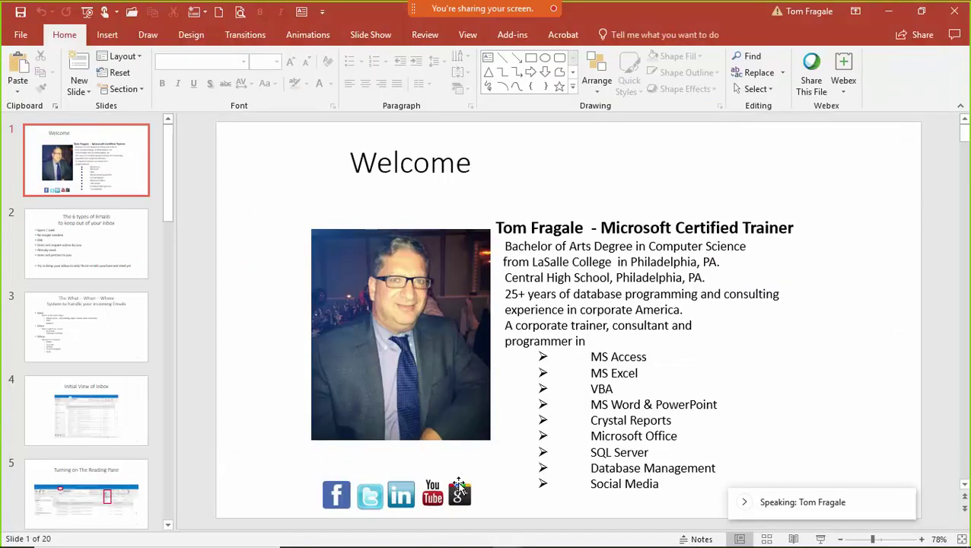
{"action": "scroll", "coordinate": [459, 487], "scroll_direction": "down", "scroll_amount": 1}
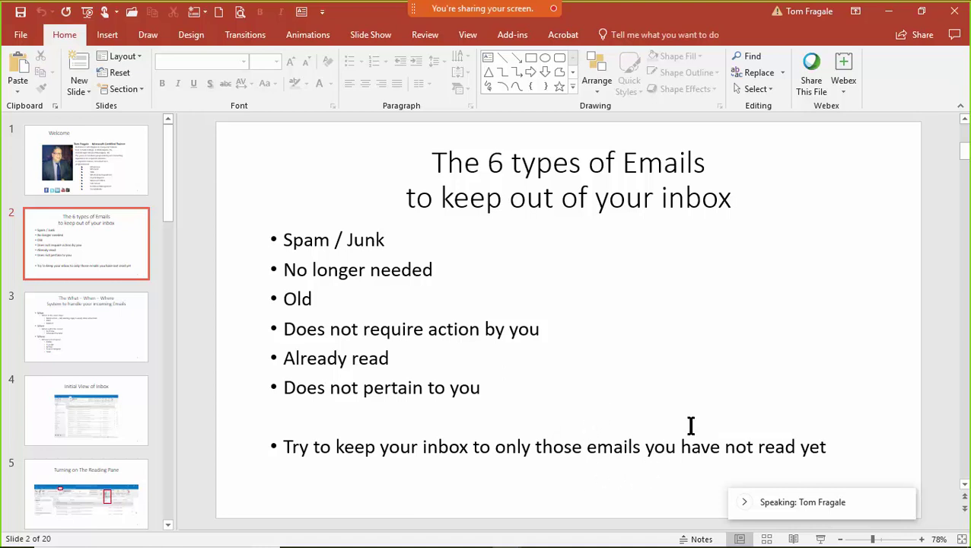
{"action": "scroll", "coordinate": [691, 425], "scroll_direction": "down", "scroll_amount": 1}
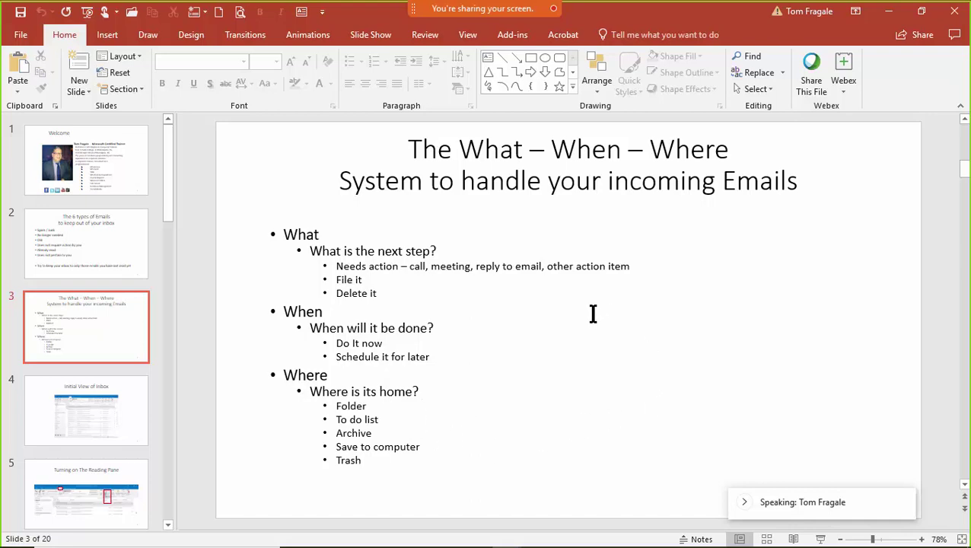
Switch back to Outlook, disable the Microsoft 2, billing, DOD and Office 365 conditional formatting rules, and apply the change to the Inbox.
{"action": "key", "text": "alt+Tab"}
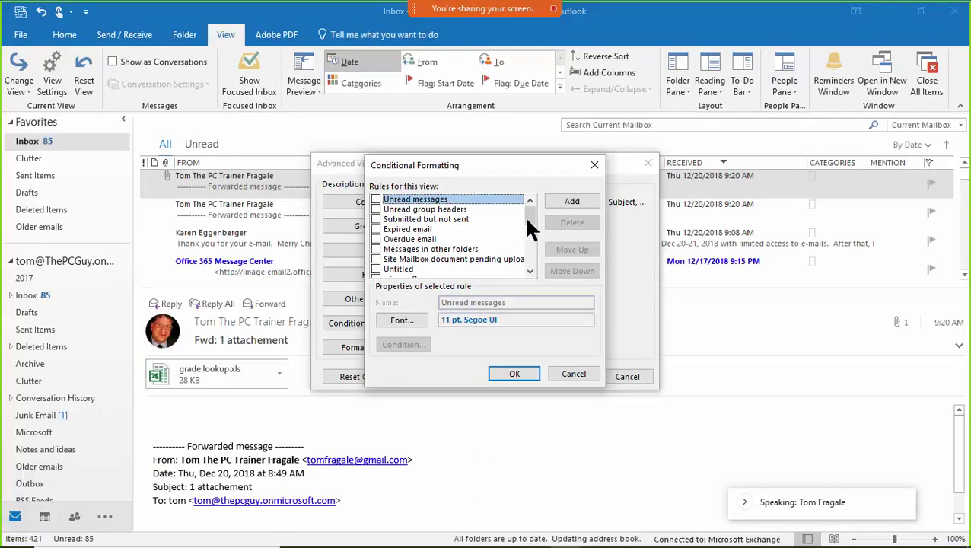
{"action": "left_click_drag", "start_coordinate": [534, 216], "coordinate": [531, 267]}
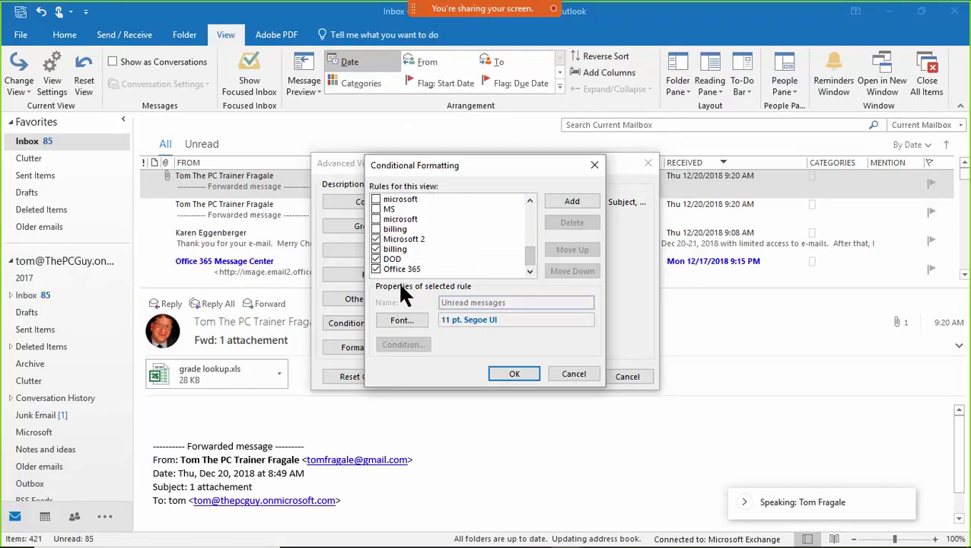
{"action": "left_click", "coordinate": [376, 239]}
{"action": "left_click", "coordinate": [374, 249]}
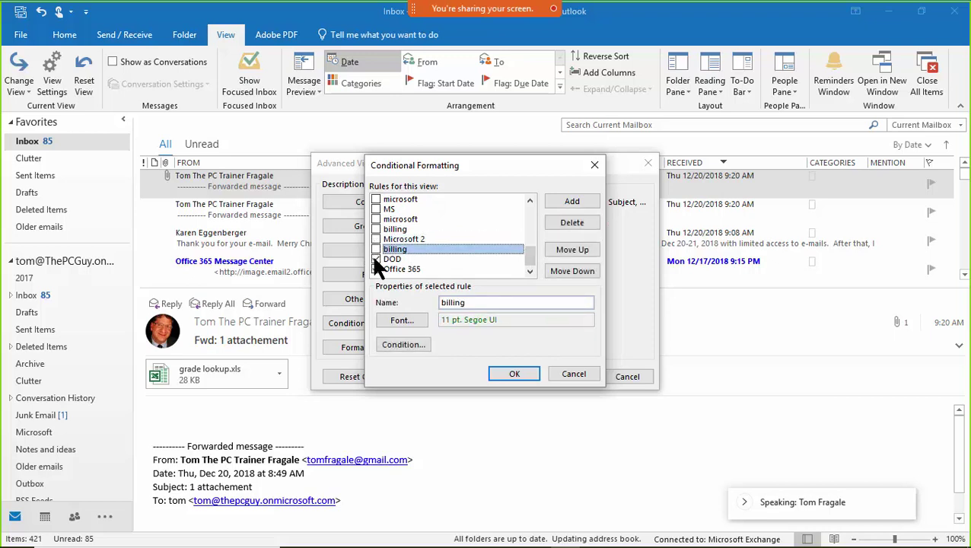
{"action": "left_click", "coordinate": [376, 259]}
{"action": "left_click", "coordinate": [379, 269]}
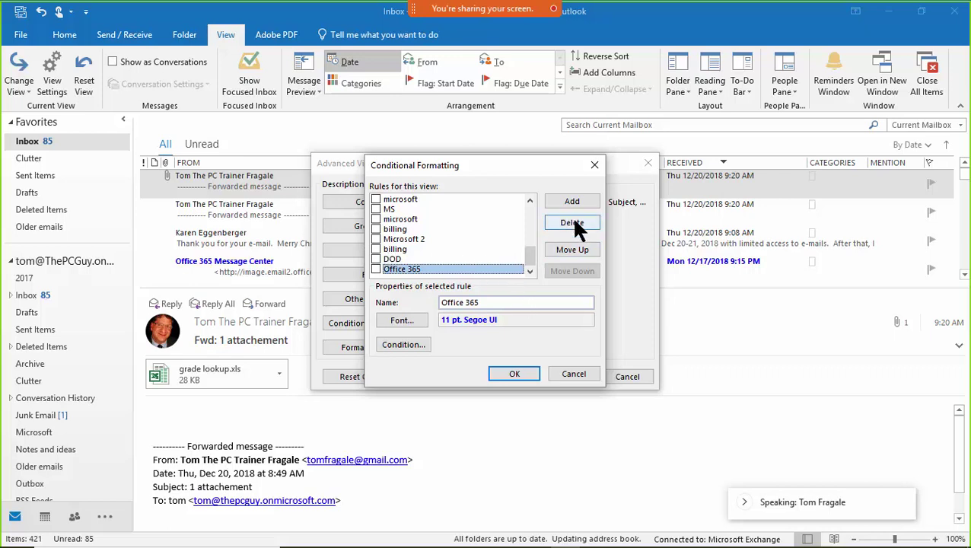
{"action": "left_click", "coordinate": [515, 372]}
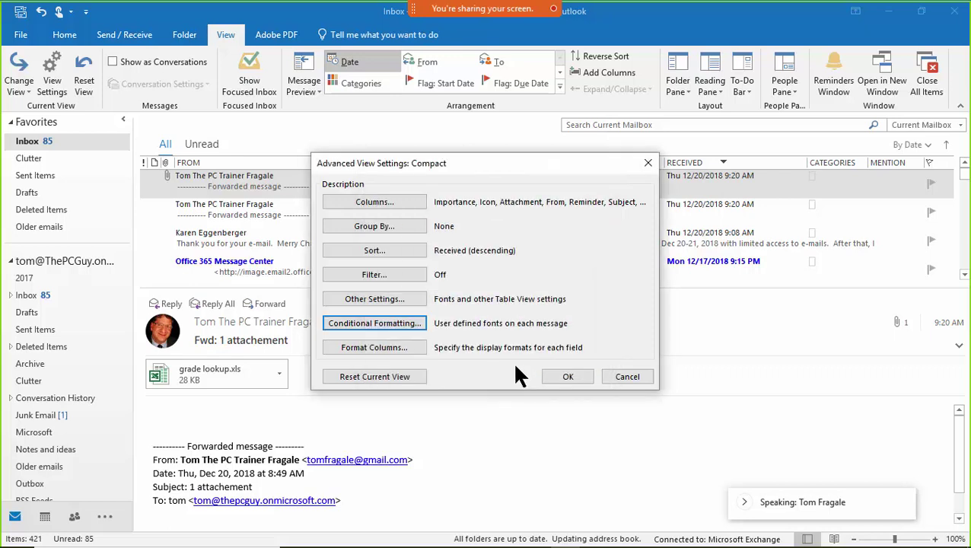
{"action": "left_click", "coordinate": [567, 377]}
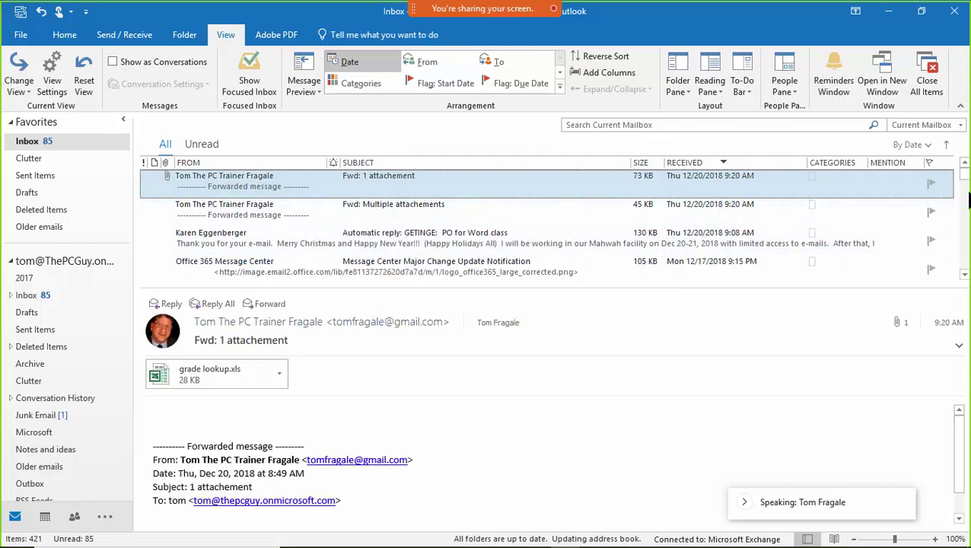
{"action": "mouse_move", "coordinate": [965, 182]}
{"action": "left_mouse_down"}
{"action": "mouse_move", "coordinate": [964, 257]}
{"action": "mouse_move", "coordinate": [965, 174]}
{"action": "left_mouse_up"}
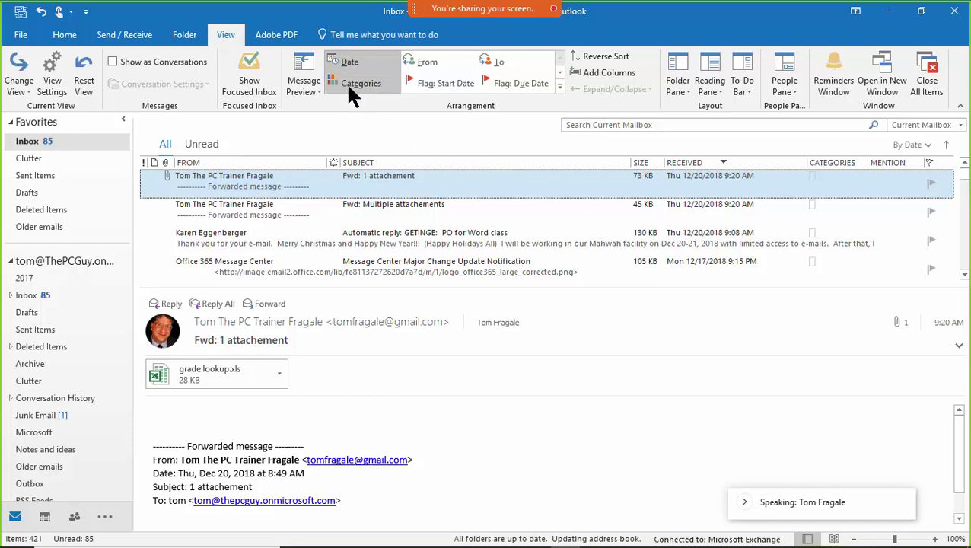
Search the current mailbox from the Inbox for "microsoft" and dismiss the search suggestions.
{"action": "left_click", "coordinate": [32, 141]}
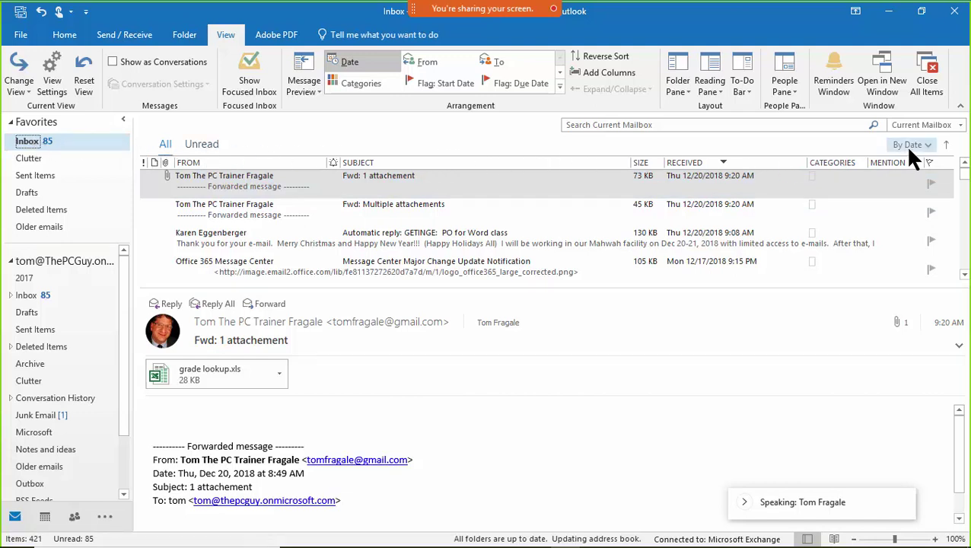
{"action": "left_click", "coordinate": [636, 124]}
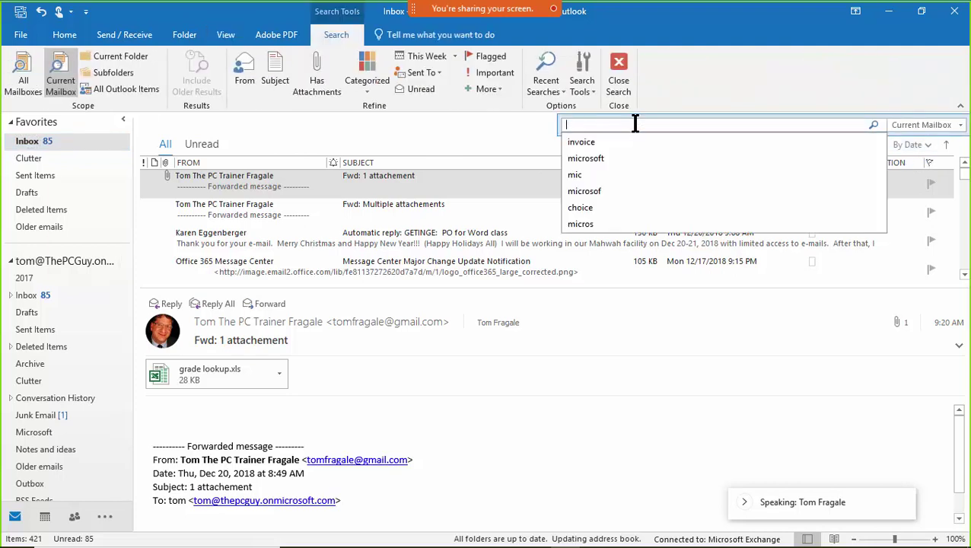
{"action": "type", "text": "microsoft"}
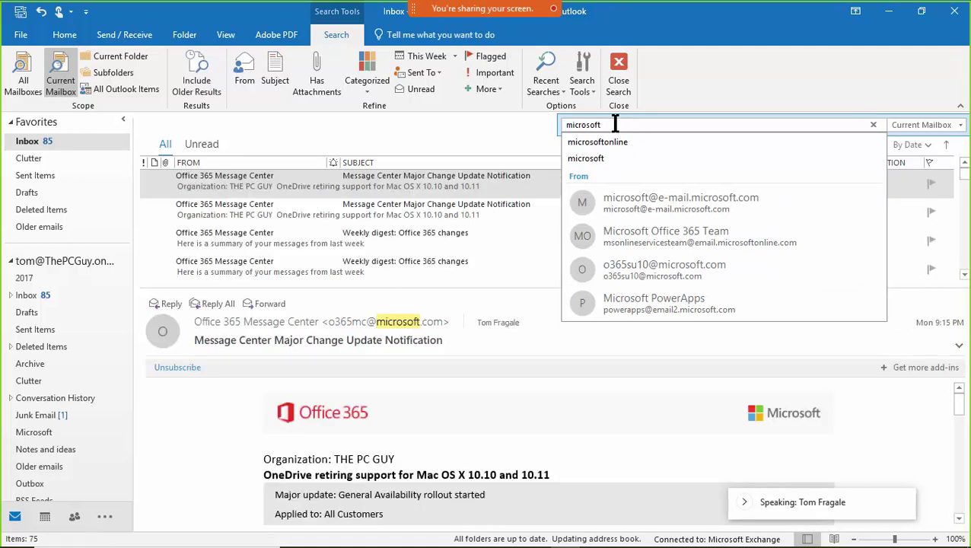
{"action": "key", "text": "Escape"}
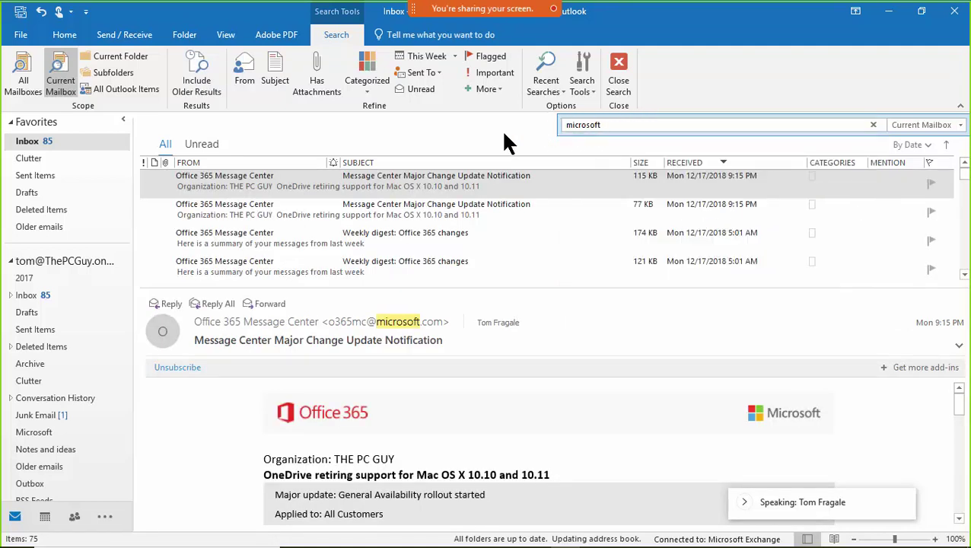
Browse the search results and preview the 63 KB Message Center Major Change Update Notification received 11/14/2018.
{"action": "left_click", "coordinate": [963, 192]}
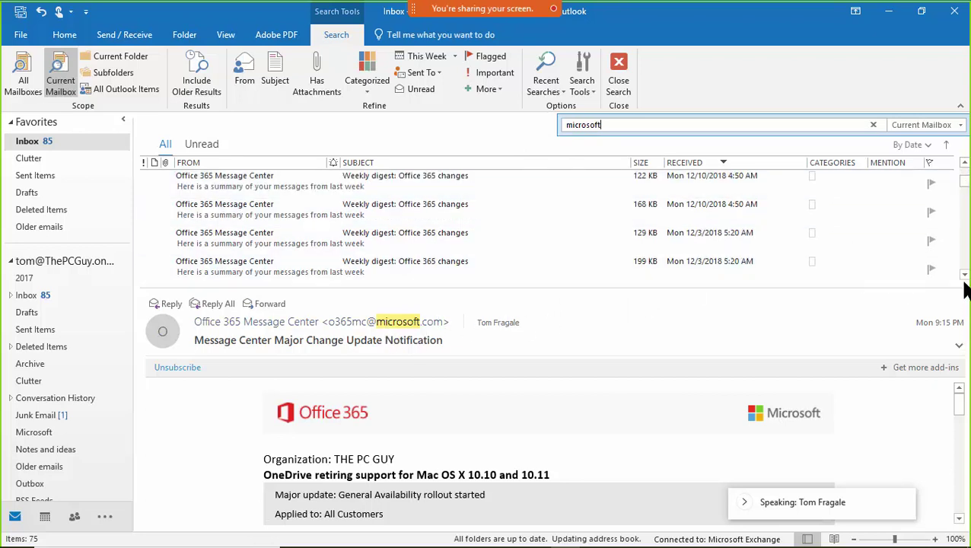
{"action": "scroll", "coordinate": [895, 275], "scroll_direction": "down", "scroll_amount": 3}
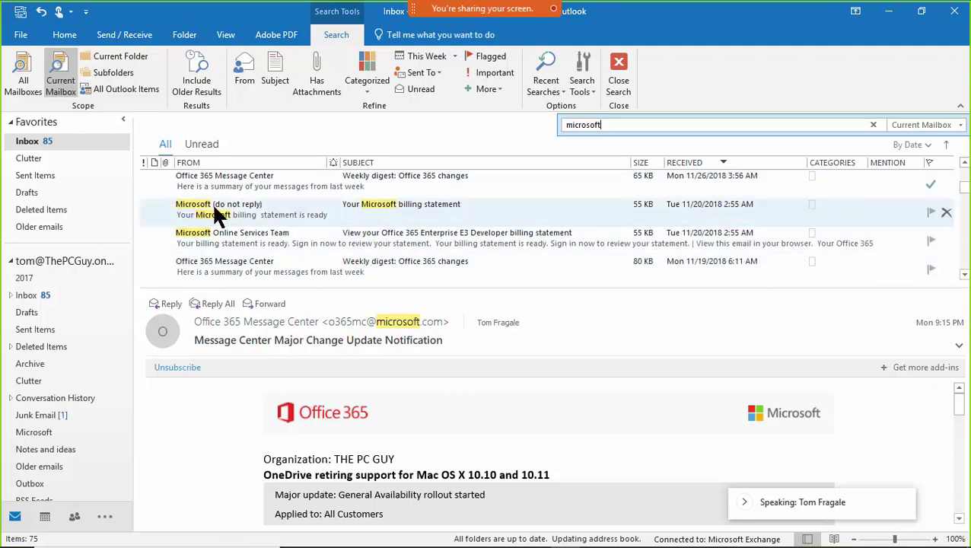
{"action": "left_click", "coordinate": [965, 275]}
{"action": "left_click", "coordinate": [965, 275]}
{"action": "left_click", "coordinate": [965, 275]}
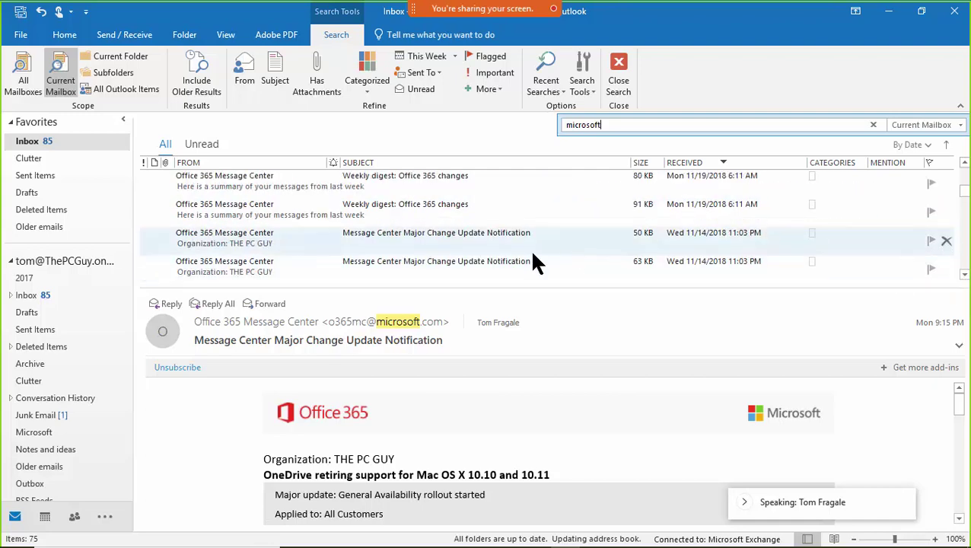
{"action": "left_click", "coordinate": [440, 261]}
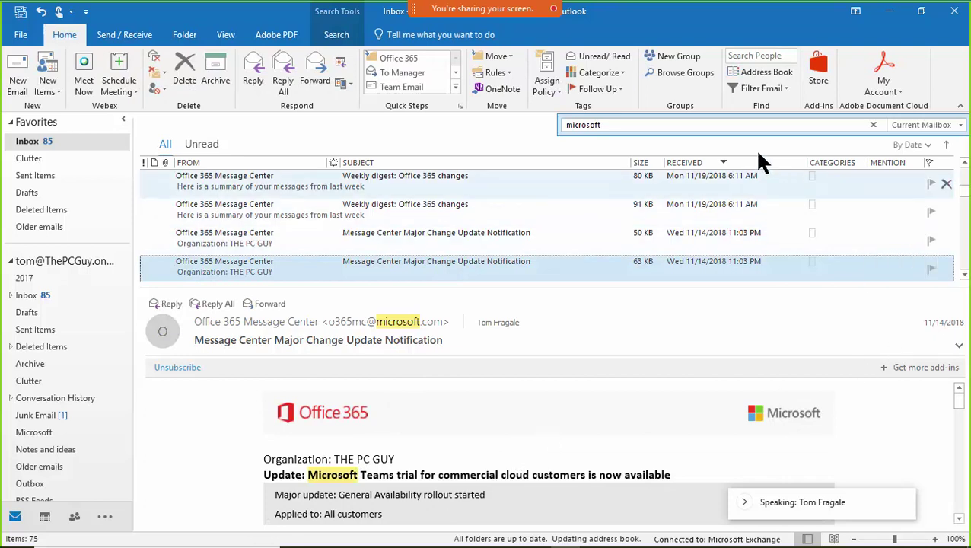
Replace the mailbox search term with "bill", dismiss the suggestions, and clear the search.
{"action": "left_click", "coordinate": [633, 126]}
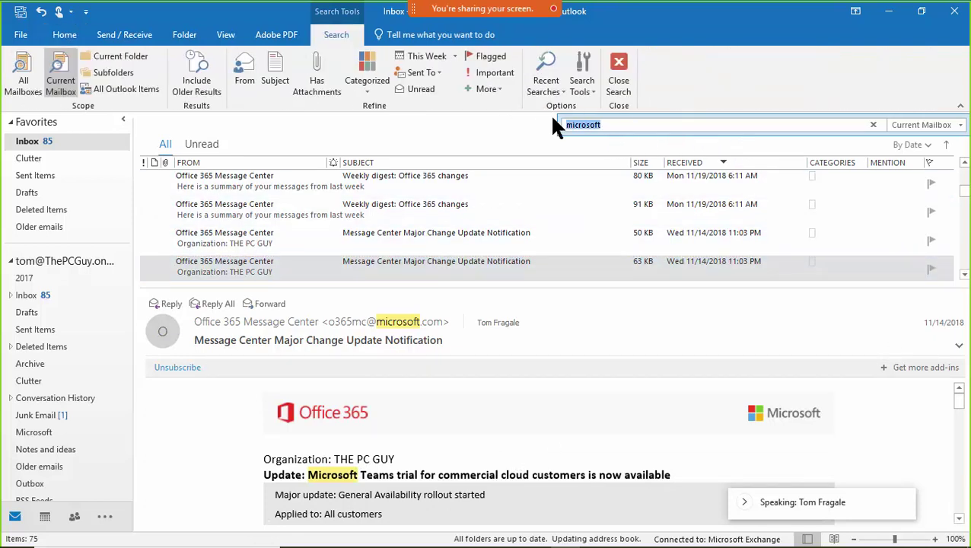
{"action": "type", "text": "bill"}
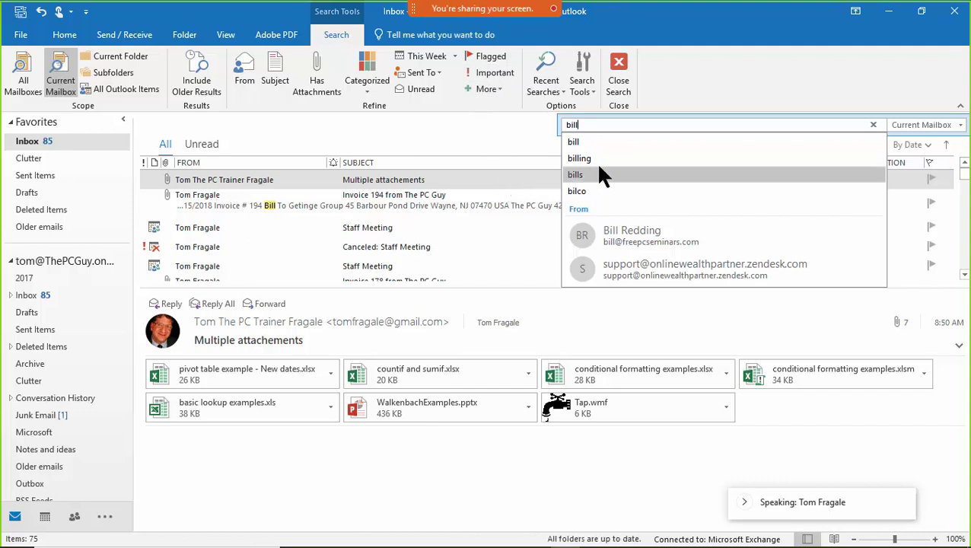
{"action": "left_click", "coordinate": [704, 110]}
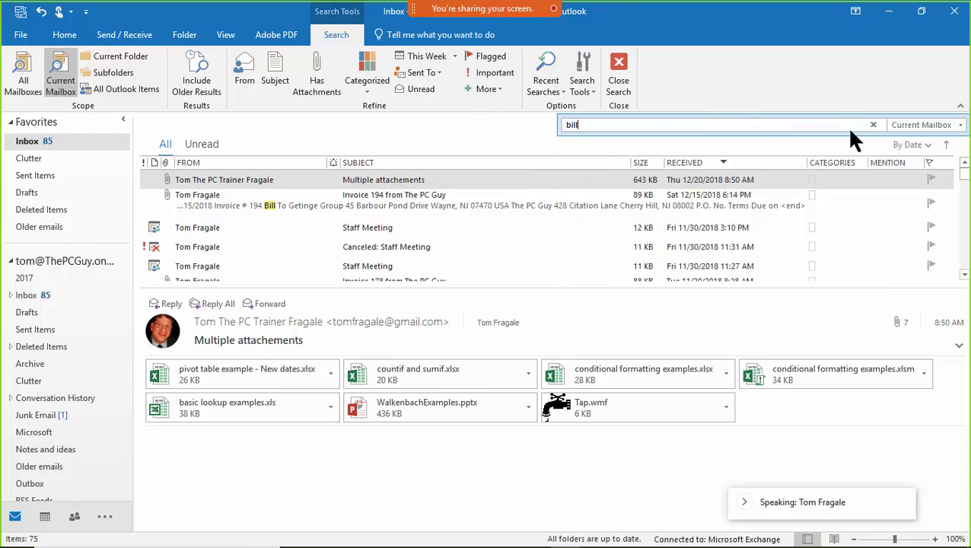
{"action": "left_click", "coordinate": [873, 126]}
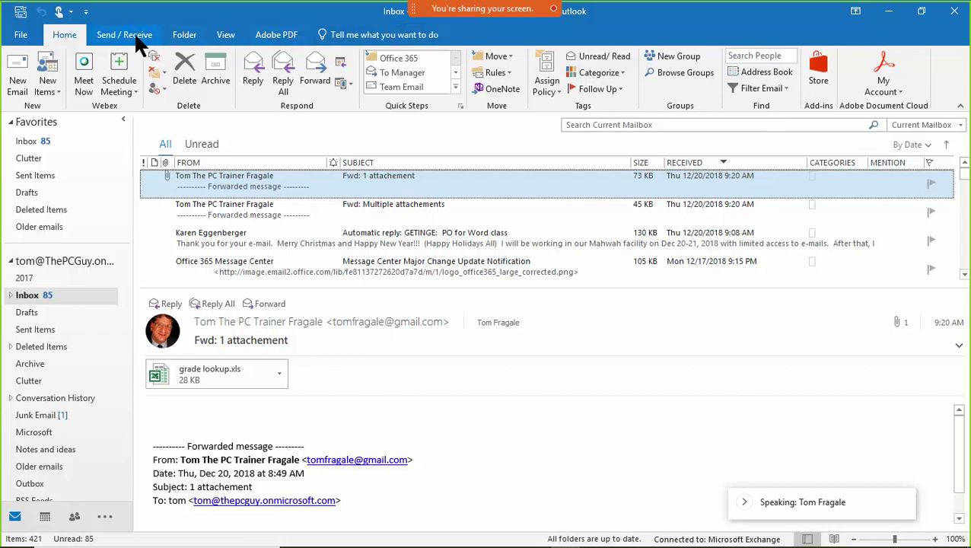
Open the filter settings of the current Inbox view and limit the word search to the subject field only.
{"action": "left_click", "coordinate": [225, 36]}
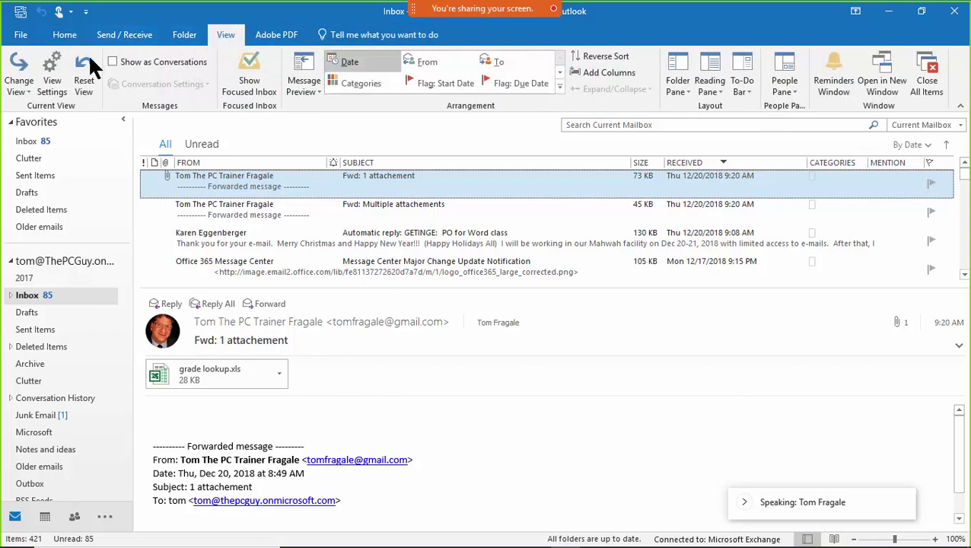
{"action": "left_click", "coordinate": [53, 84]}
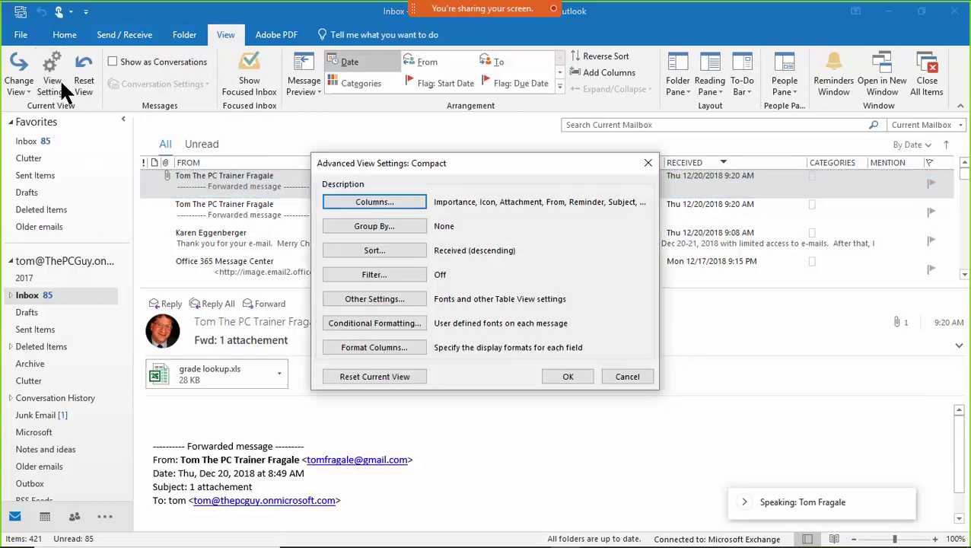
{"action": "left_click", "coordinate": [364, 276]}
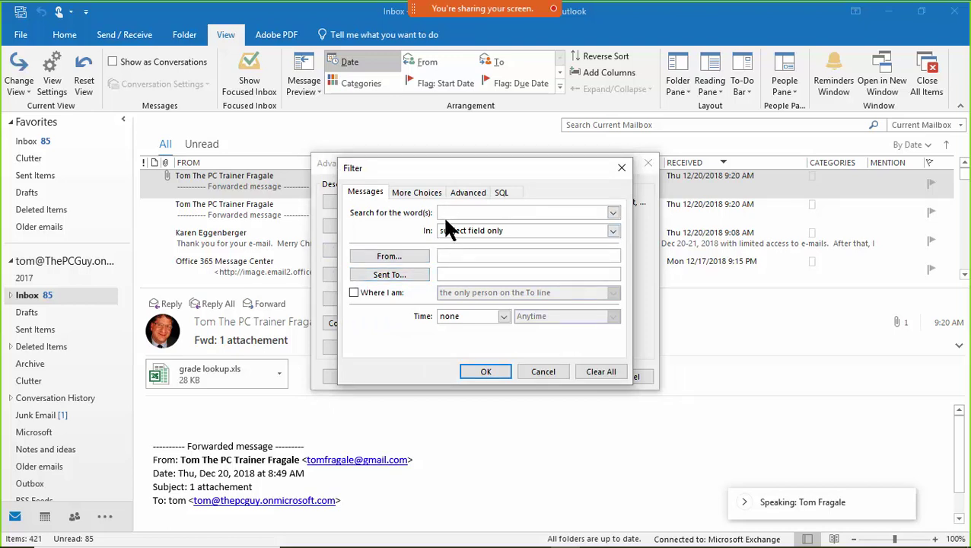
{"action": "left_click", "coordinate": [612, 230]}
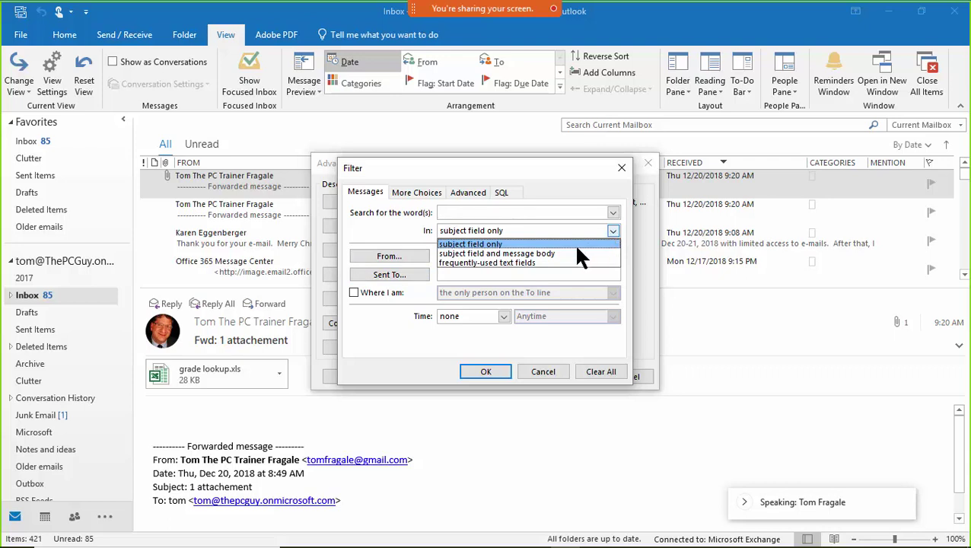
{"action": "left_click", "coordinate": [439, 244]}
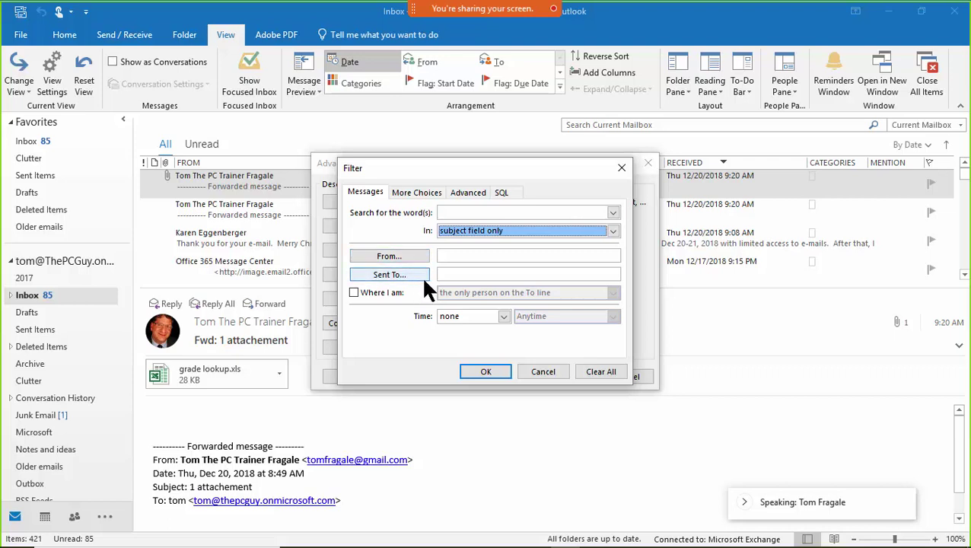
Set the filter's time criterion to received, Anytime.
{"action": "left_click", "coordinate": [504, 317]}
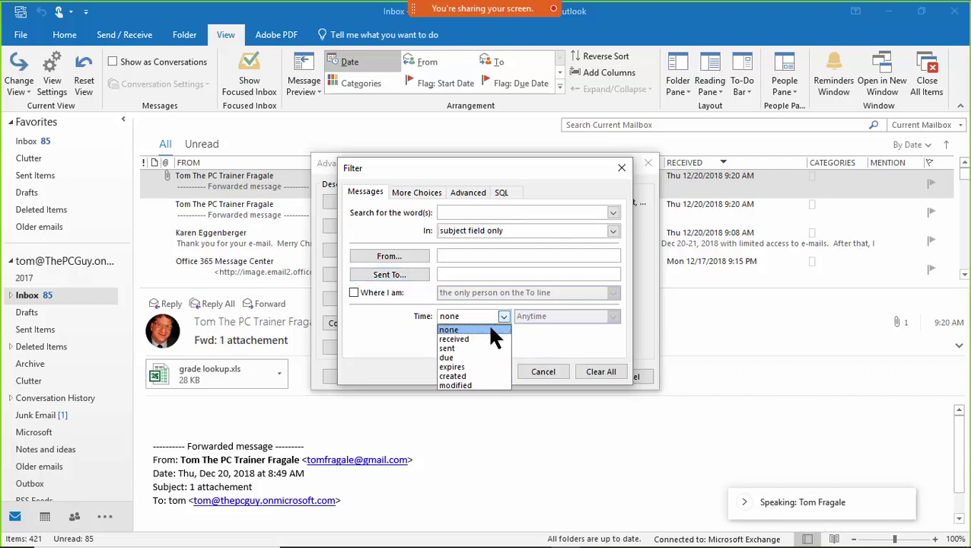
{"action": "left_click", "coordinate": [486, 339]}
{"action": "left_click", "coordinate": [613, 319]}
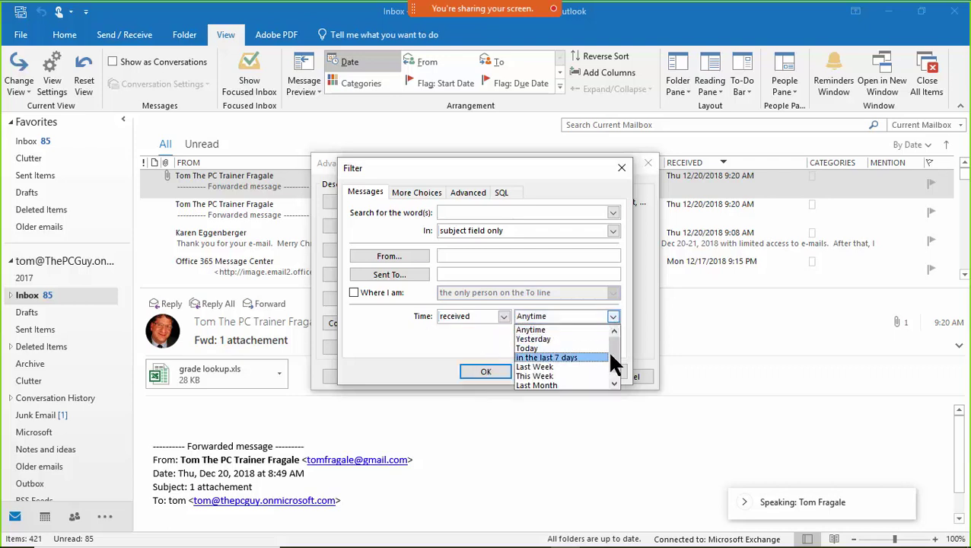
{"action": "left_click_drag", "start_coordinate": [618, 363], "coordinate": [616, 328]}
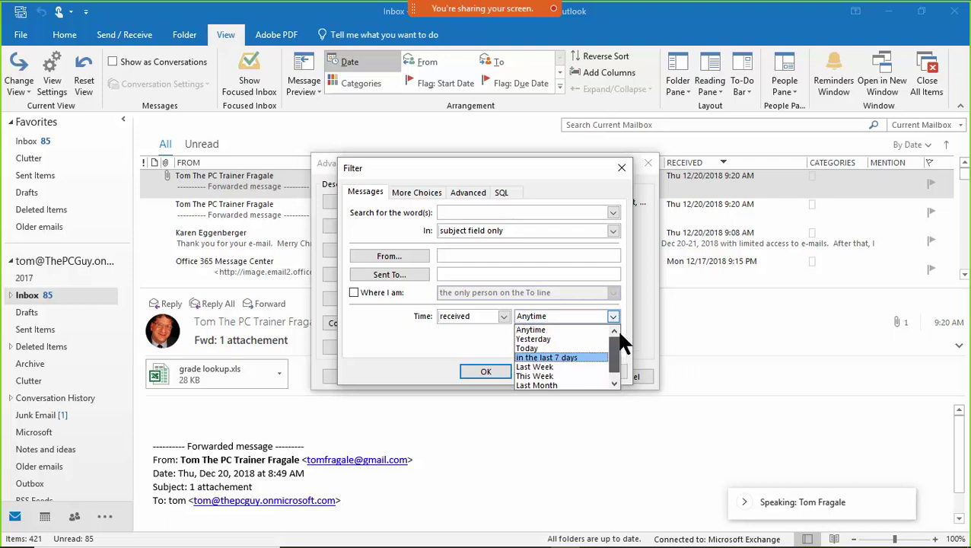
{"action": "left_click", "coordinate": [462, 329]}
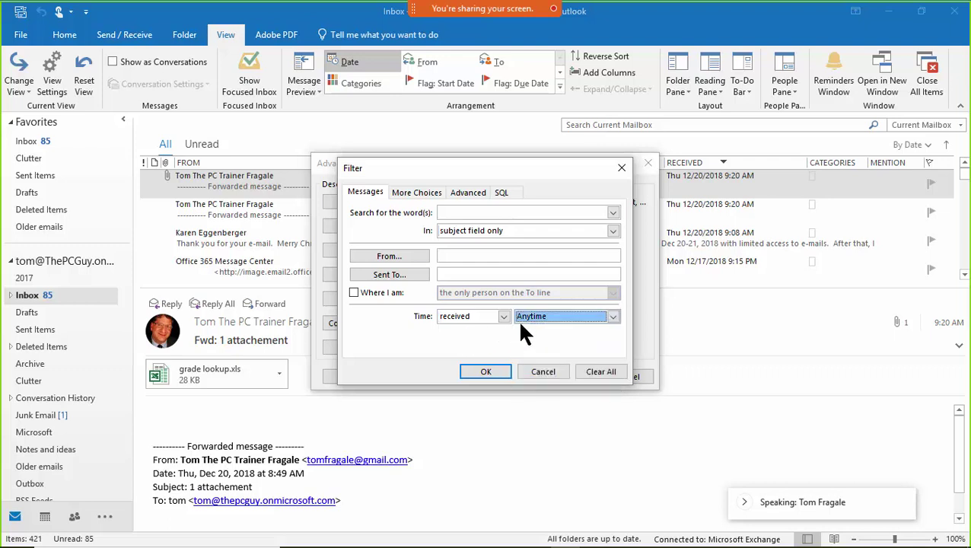
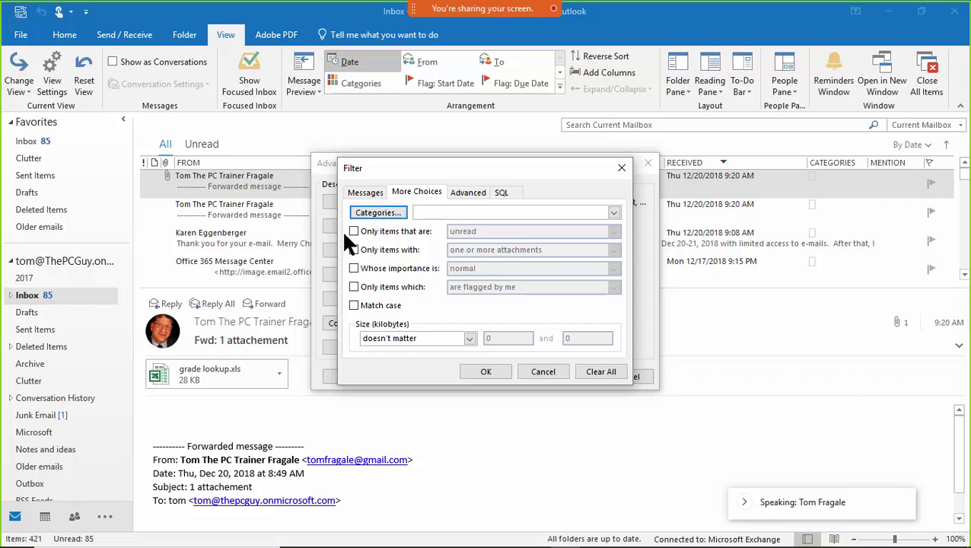
Try the additional filter conditions for unread items and items with one or more attachments, and turn both off again.
{"action": "left_click", "coordinate": [366, 231]}
{"action": "left_click", "coordinate": [515, 231]}
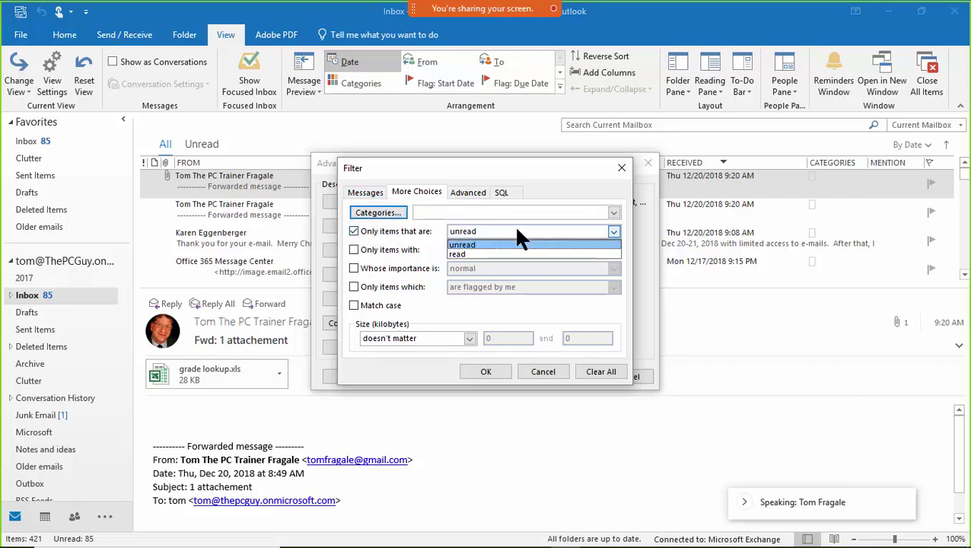
{"action": "left_click", "coordinate": [519, 232]}
{"action": "left_click", "coordinate": [354, 232]}
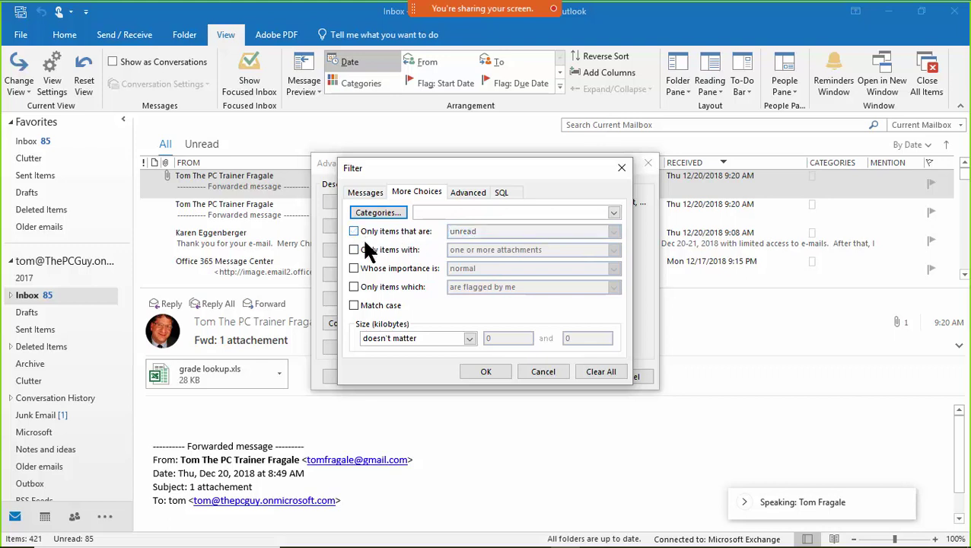
{"action": "left_click", "coordinate": [363, 251]}
{"action": "left_click", "coordinate": [524, 251]}
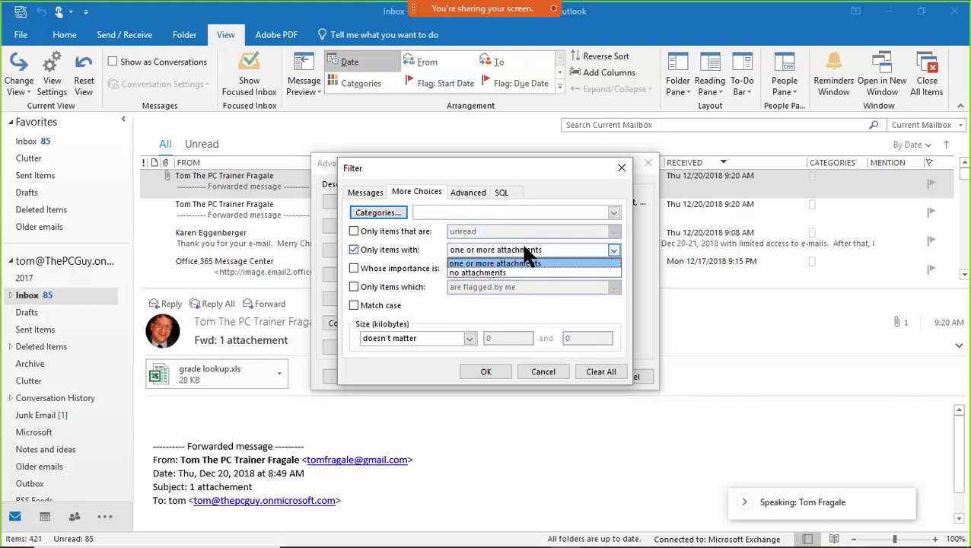
{"action": "left_click", "coordinate": [515, 251]}
{"action": "left_click", "coordinate": [369, 248]}
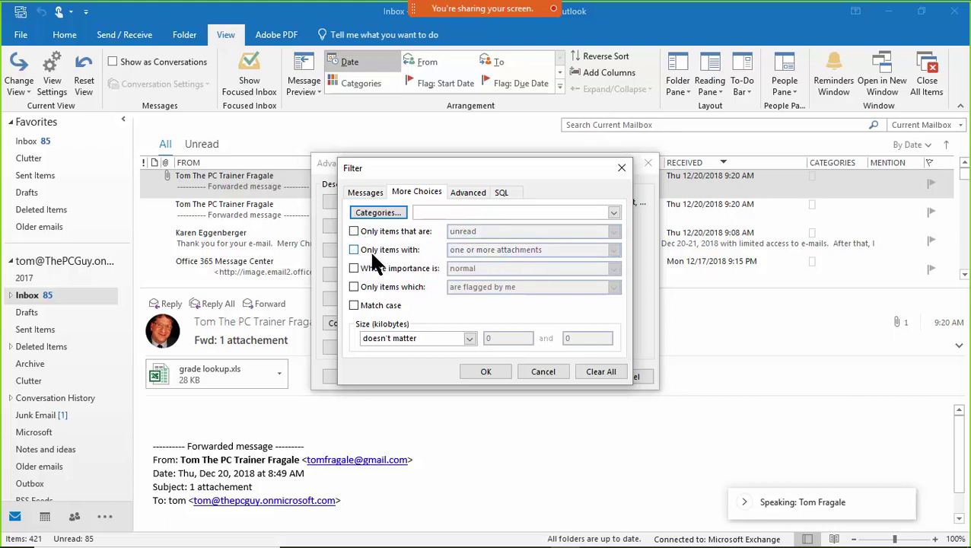
Try the filter conditions for normal importance and items flagged by me, and turn both off again.
{"action": "left_click", "coordinate": [359, 268]}
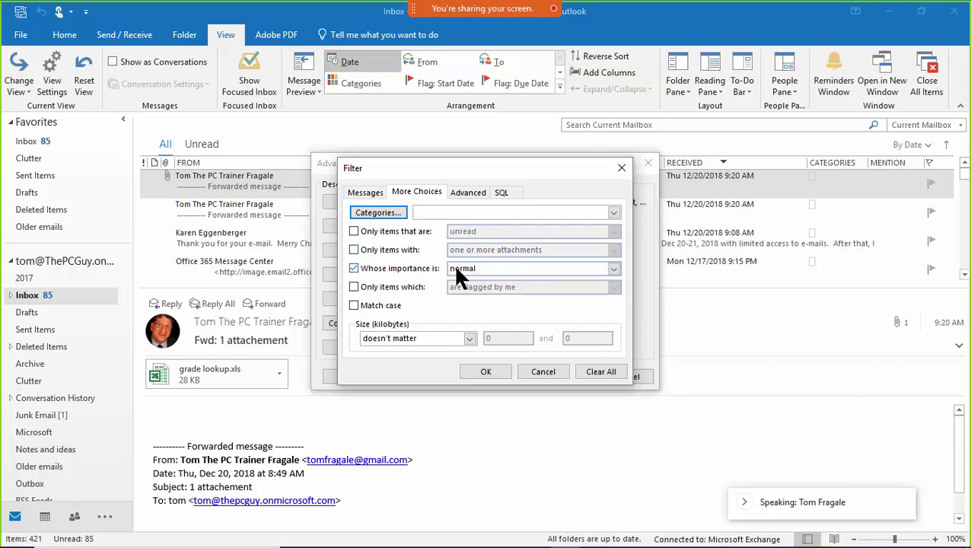
{"action": "left_click", "coordinate": [482, 267]}
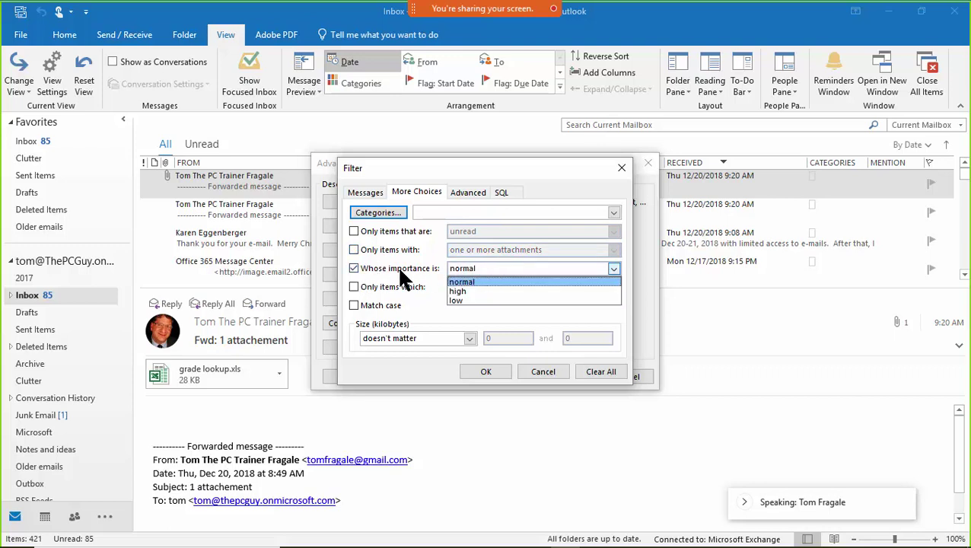
{"action": "left_click", "coordinate": [368, 266]}
{"action": "left_click", "coordinate": [369, 266]}
{"action": "left_click", "coordinate": [354, 287]}
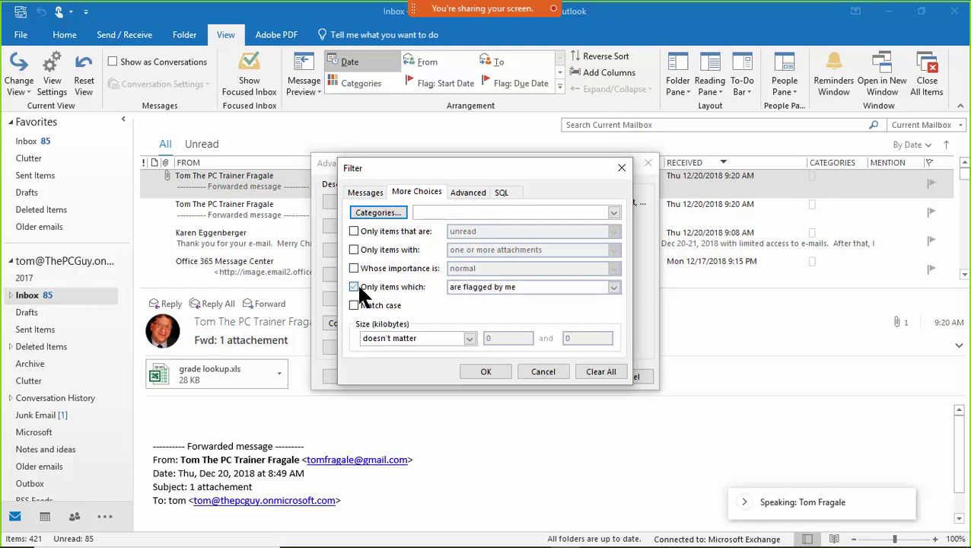
{"action": "left_click", "coordinate": [487, 288]}
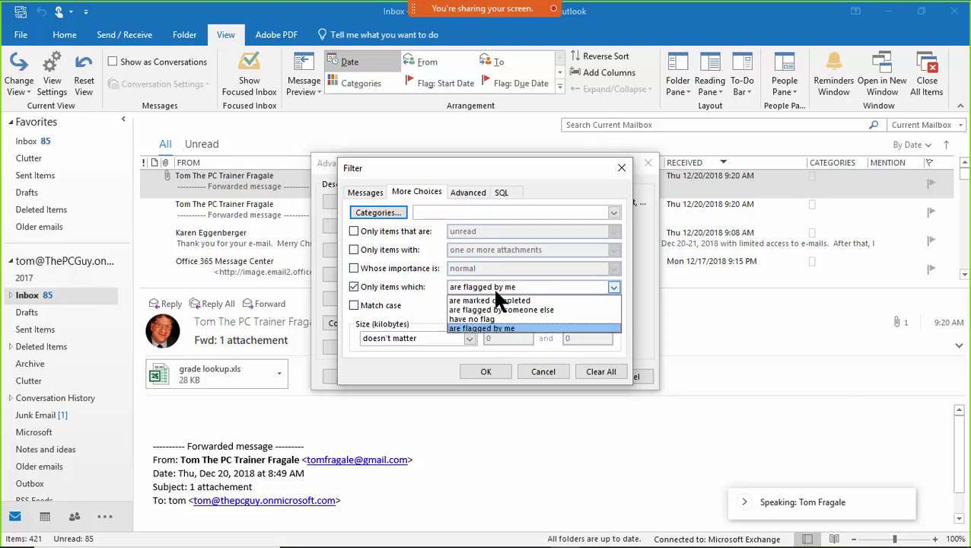
{"action": "left_click", "coordinate": [496, 293]}
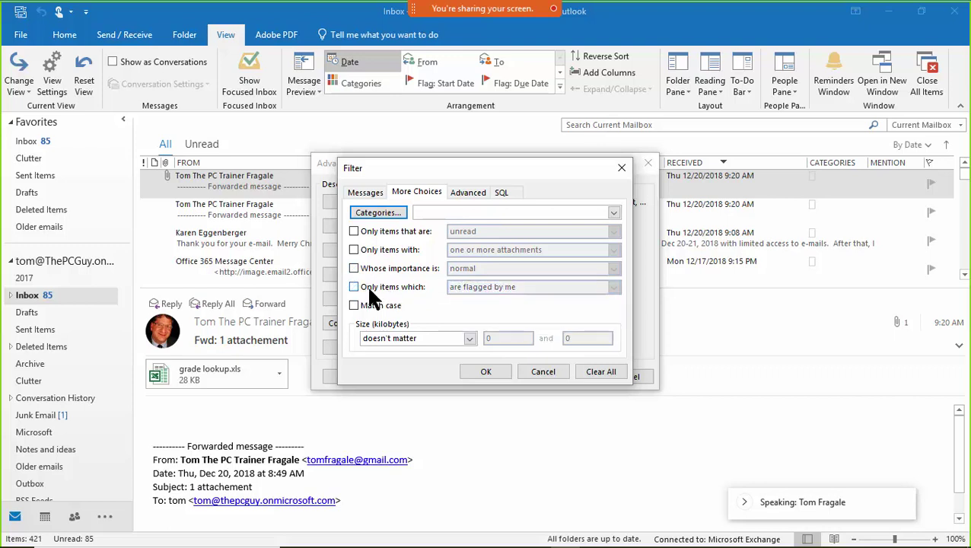
Set the size filter to greater than 100 kilobytes, apply it to the Inbox and browse the filtered messages.
{"action": "left_click", "coordinate": [469, 339]}
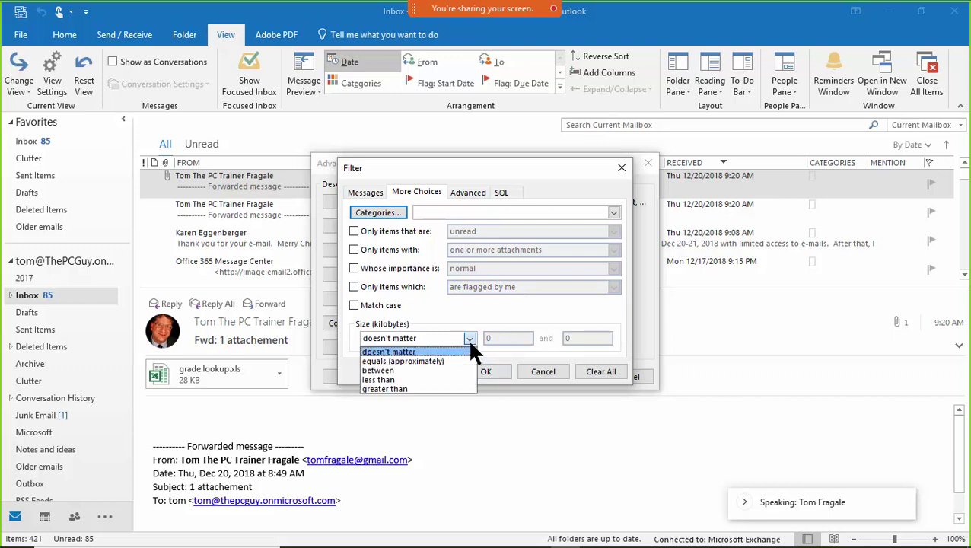
{"action": "left_click", "coordinate": [405, 389]}
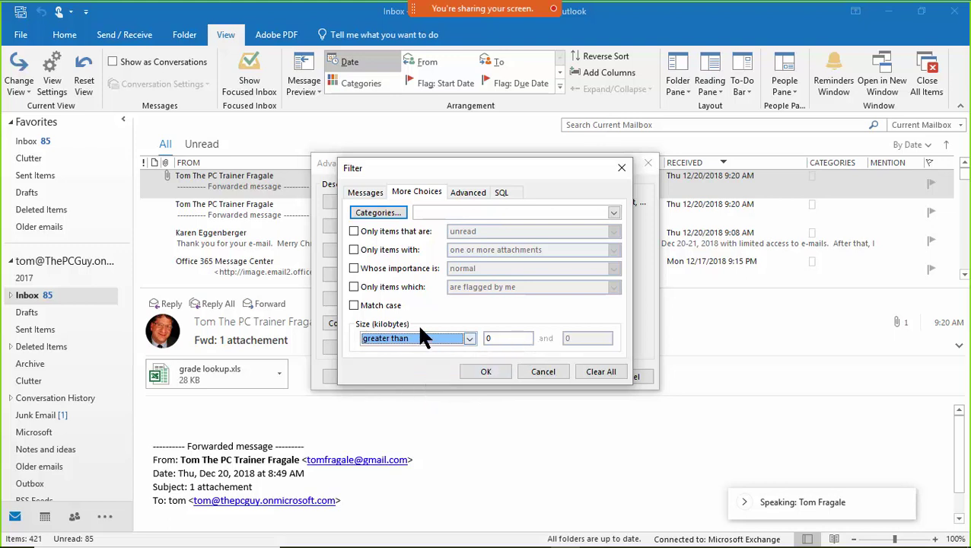
{"action": "left_click", "coordinate": [504, 338]}
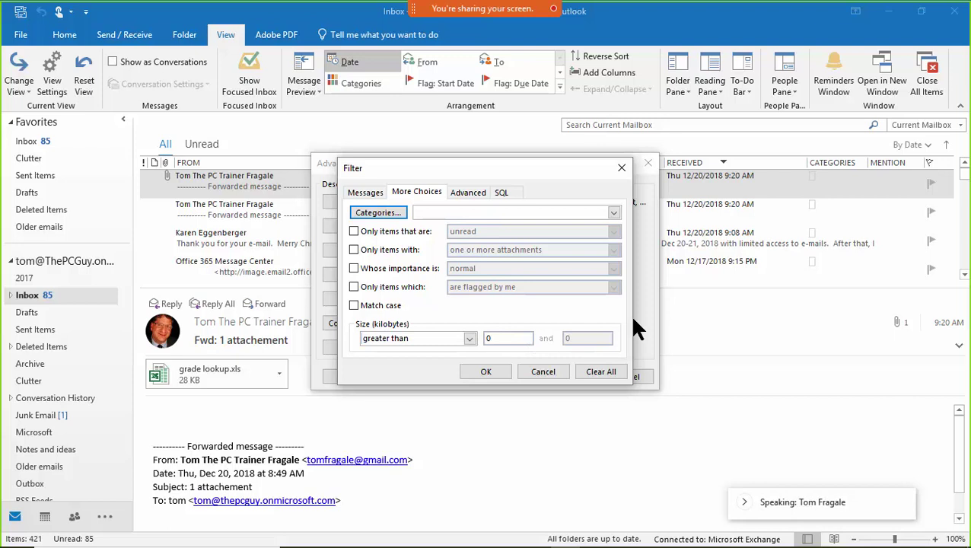
{"action": "key", "text": "BackSpace"}
{"action": "type", "text": "100"}
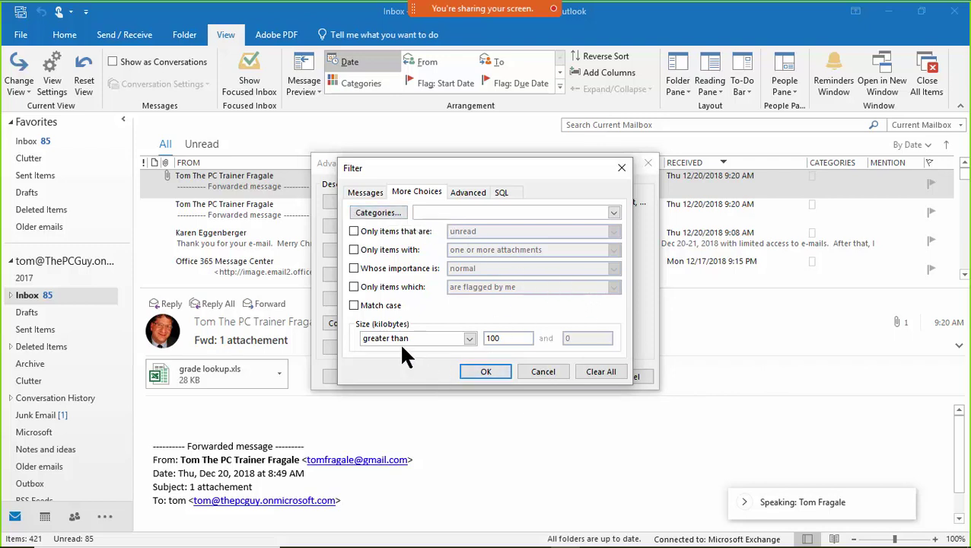
{"action": "left_click", "coordinate": [487, 371]}
{"action": "left_click", "coordinate": [576, 377]}
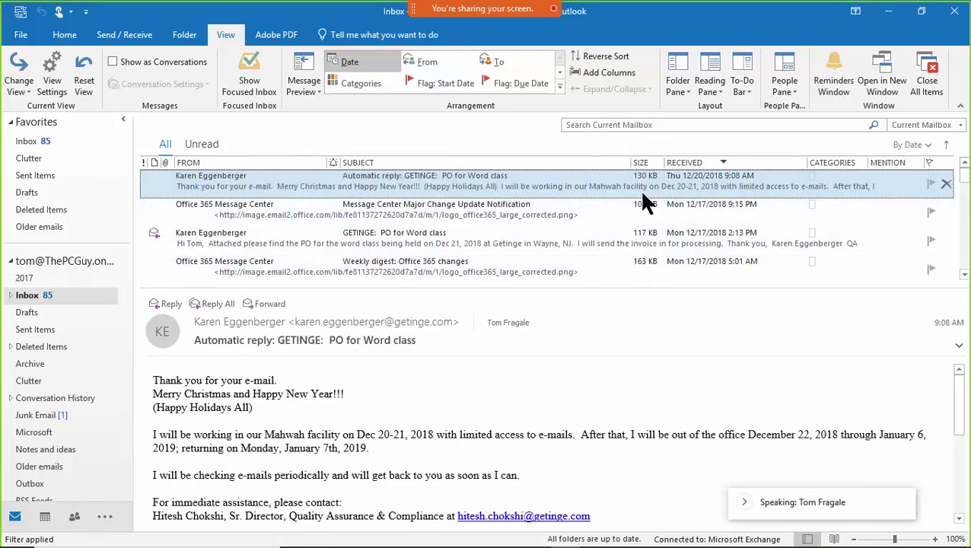
{"action": "mouse_move", "coordinate": [965, 175]}
{"action": "left_mouse_down"}
{"action": "mouse_move", "coordinate": [965, 256]}
{"action": "mouse_move", "coordinate": [965, 162]}
{"action": "left_mouse_up"}
{"action": "mouse_move", "coordinate": [964, 172]}
{"action": "left_mouse_down"}
{"action": "mouse_move", "coordinate": [965, 275]}
{"action": "mouse_move", "coordinate": [963, 173]}
{"action": "left_mouse_up"}
Reopen the Inbox view's filter, clear all criteria and check that the additional choices are reset.
{"action": "left_click", "coordinate": [53, 79]}
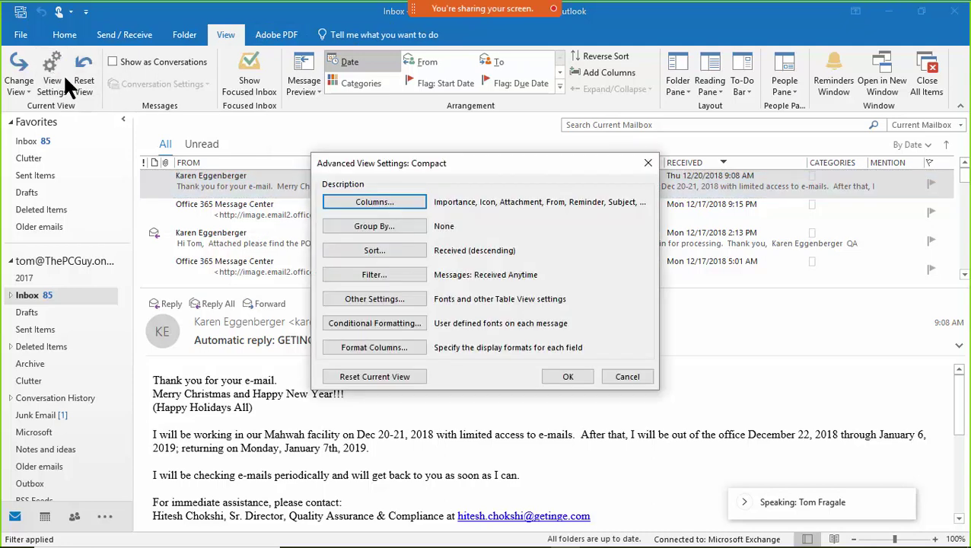
{"action": "left_click", "coordinate": [383, 280]}
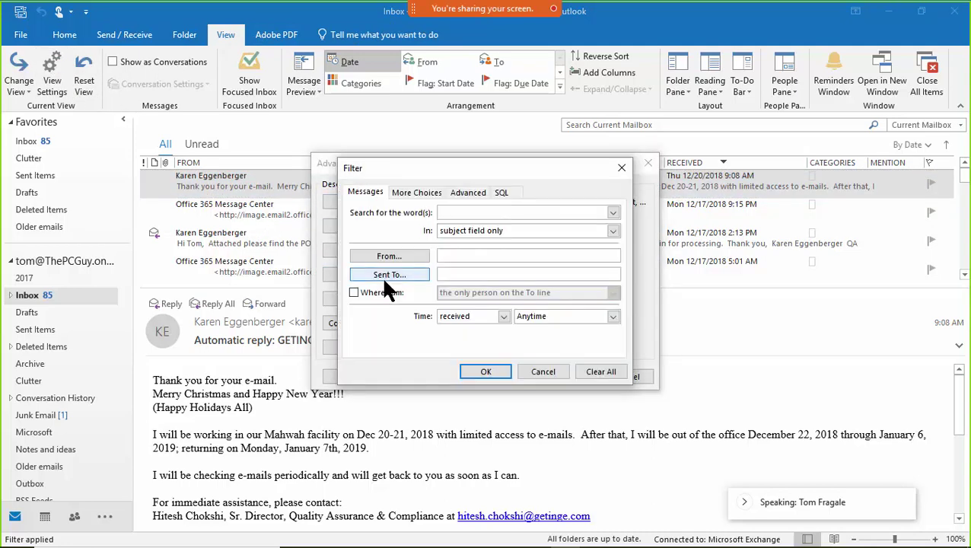
{"action": "left_click", "coordinate": [600, 372]}
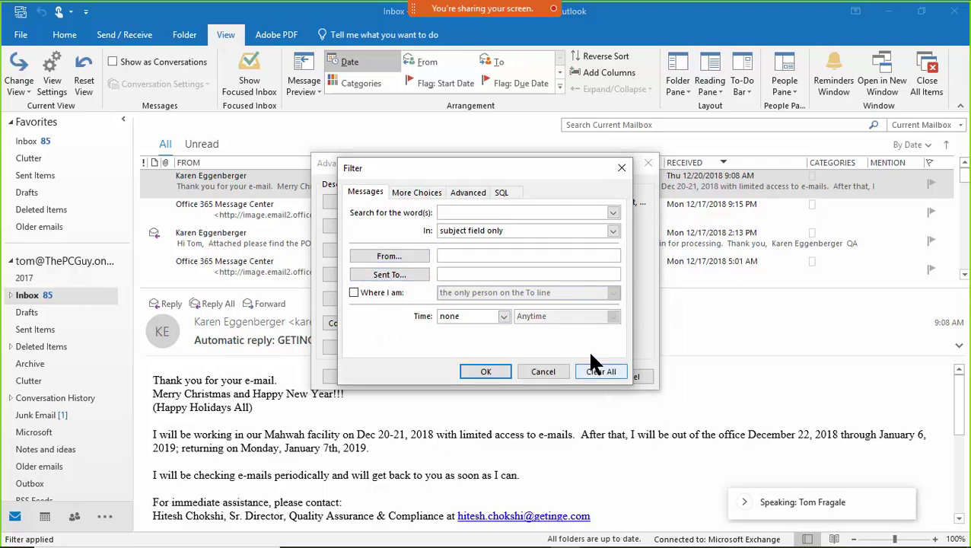
{"action": "left_click", "coordinate": [404, 190]}
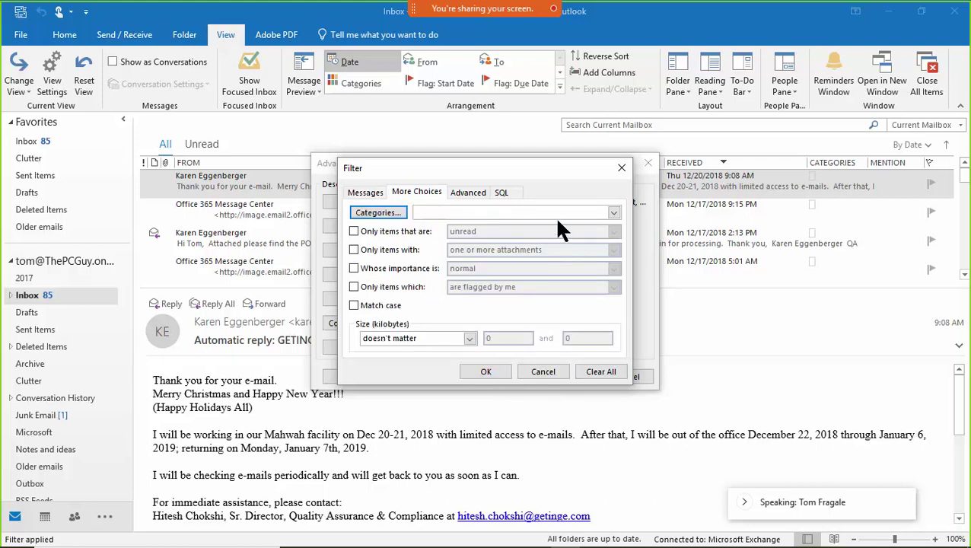
Add an advanced filter criterion for messages whose From field contains "microsoft".
{"action": "left_click", "coordinate": [468, 193]}
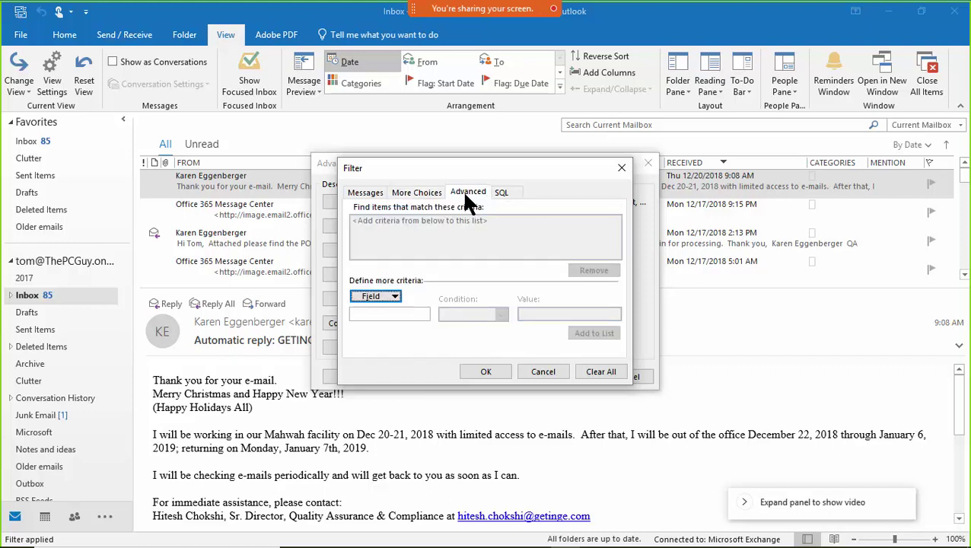
{"action": "left_click", "coordinate": [388, 296]}
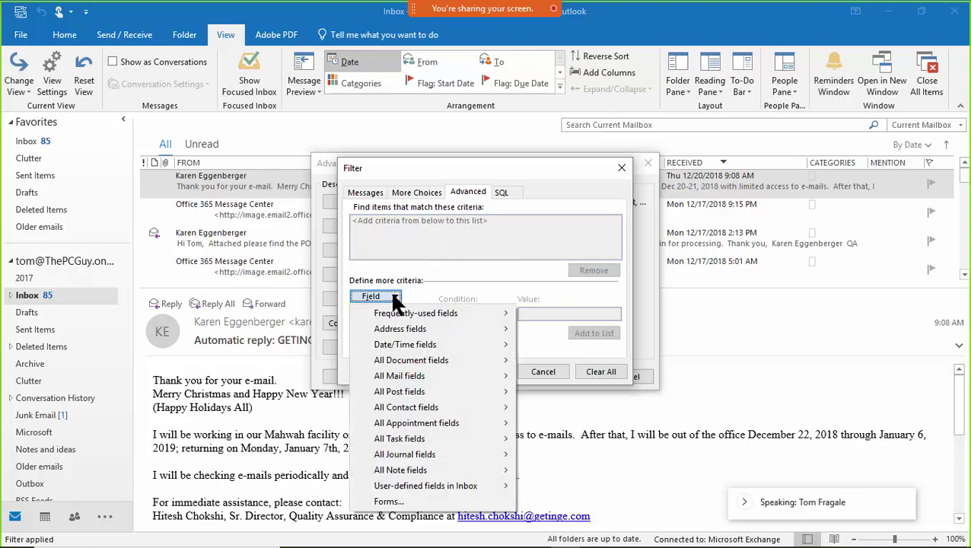
{"action": "mouse_move", "coordinate": [395, 311]}
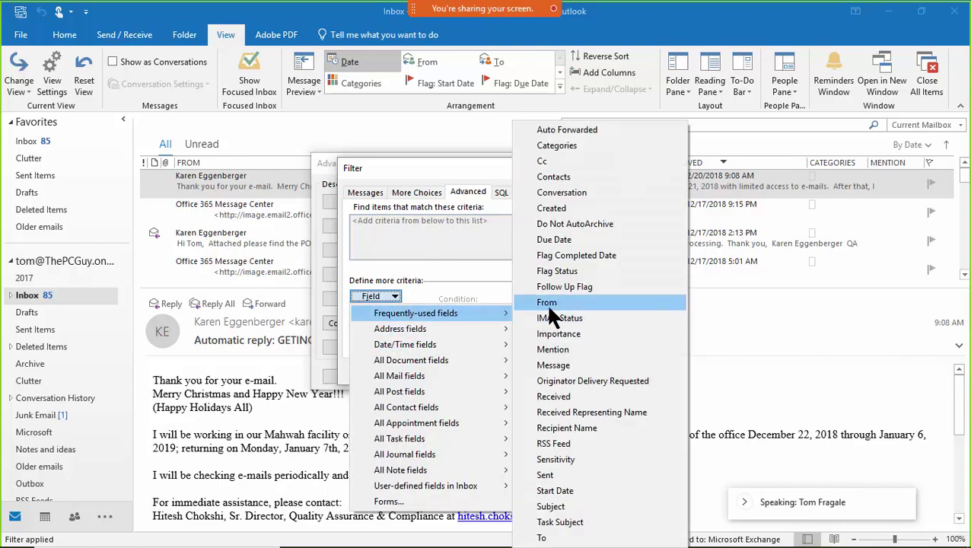
{"action": "left_click", "coordinate": [581, 304]}
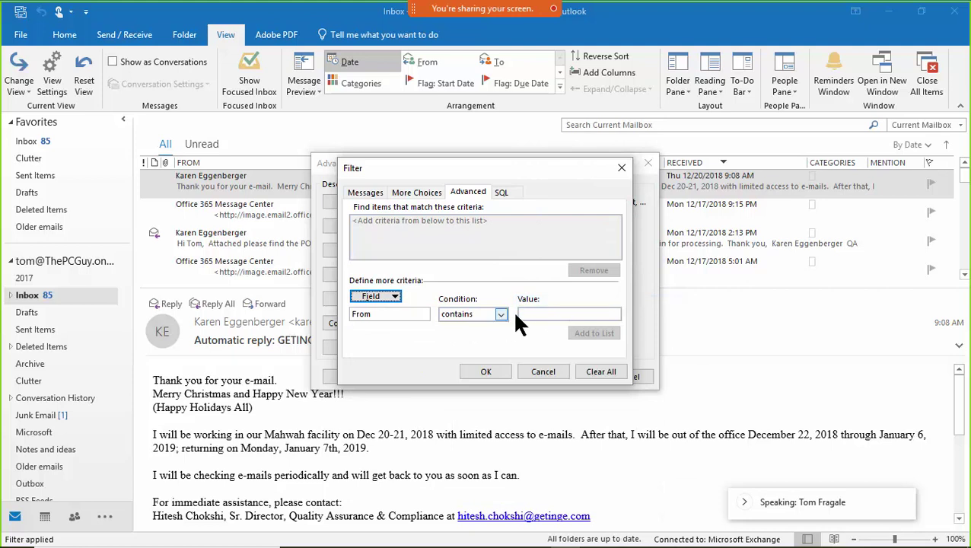
{"action": "left_click", "coordinate": [557, 314]}
{"action": "type", "text": "microsoft"}
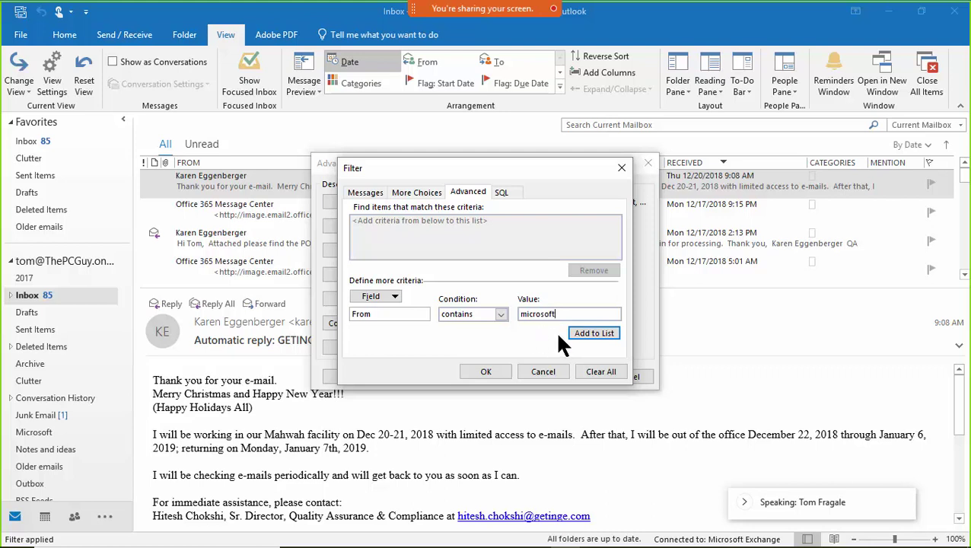
{"action": "left_click", "coordinate": [586, 335]}
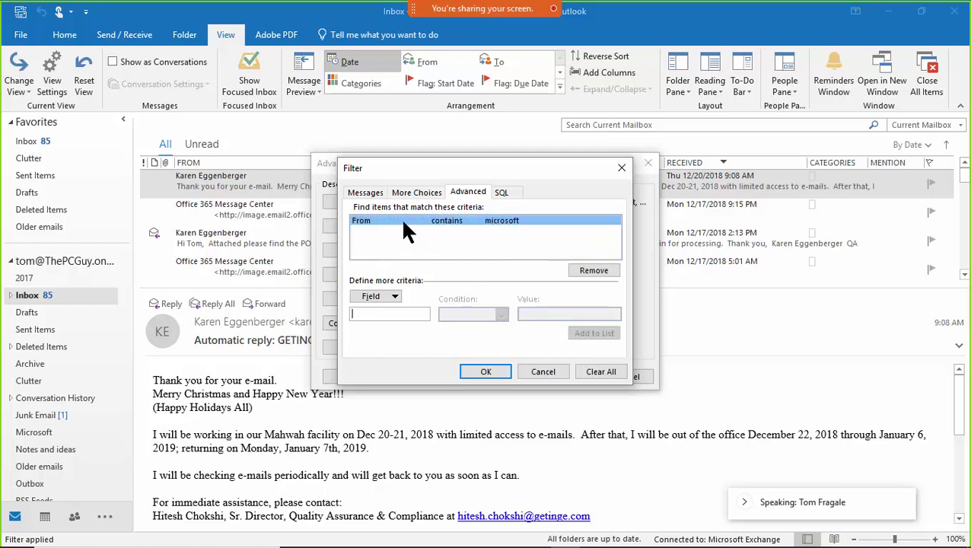
Add a second advanced filter criterion for messages whose Subject field contains "billing".
{"action": "left_click", "coordinate": [395, 297]}
{"action": "mouse_move", "coordinate": [401, 311]}
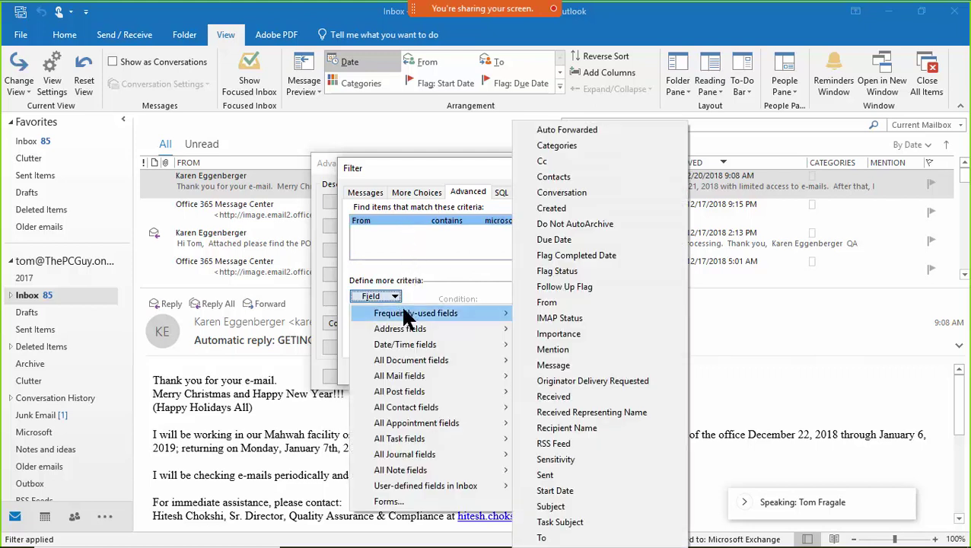
{"action": "left_click", "coordinate": [563, 507]}
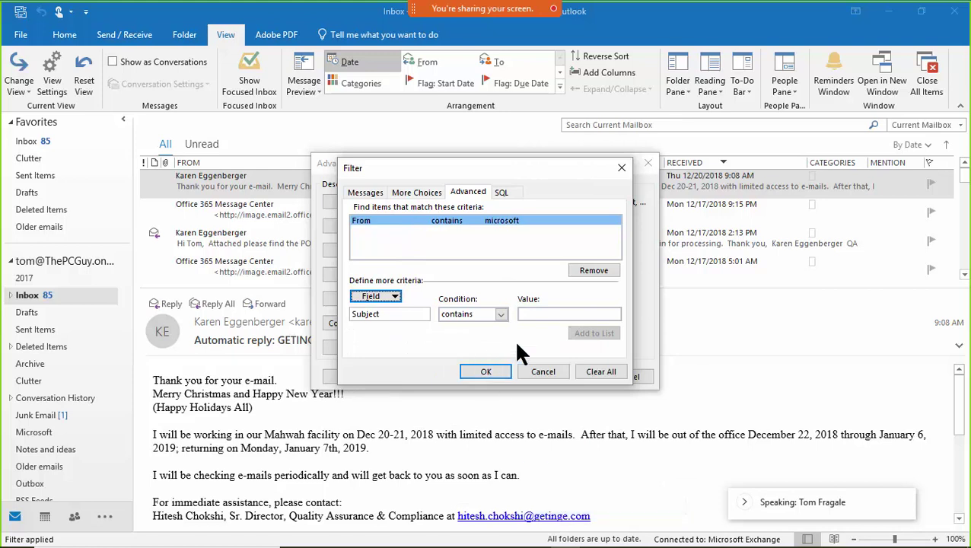
{"action": "left_click", "coordinate": [558, 313]}
{"action": "type", "text": "billing"}
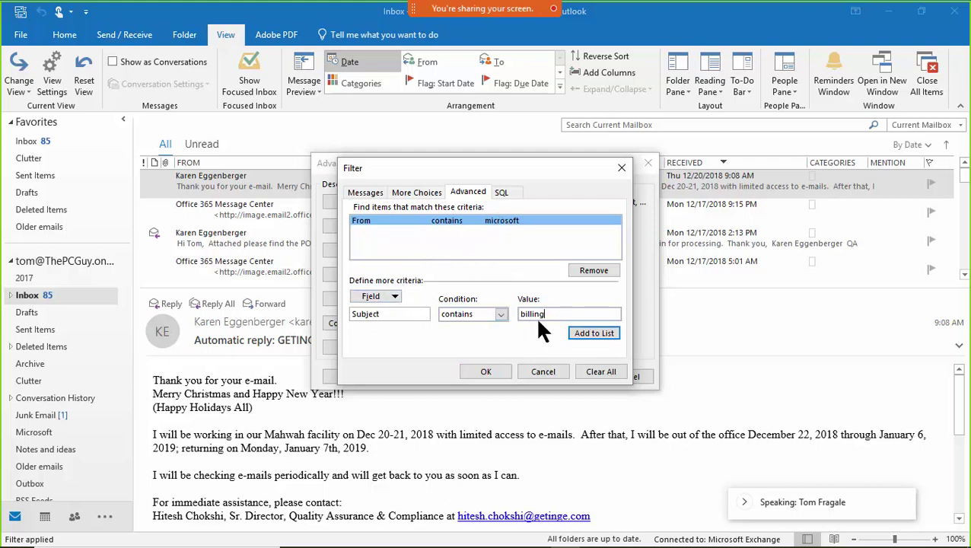
{"action": "left_click", "coordinate": [593, 335]}
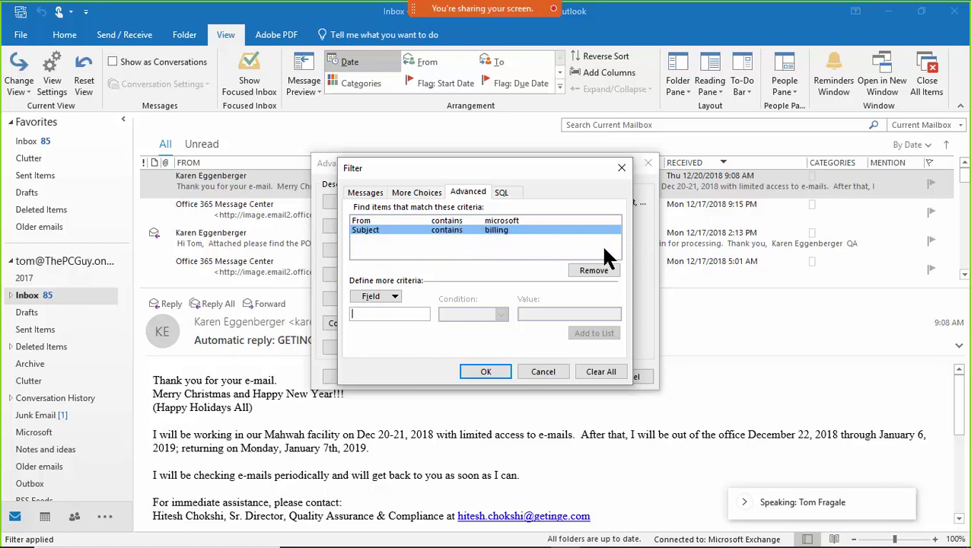
Apply the sender and subject filter to the Inbox and browse the filtered messages.
{"action": "left_click", "coordinate": [485, 372]}
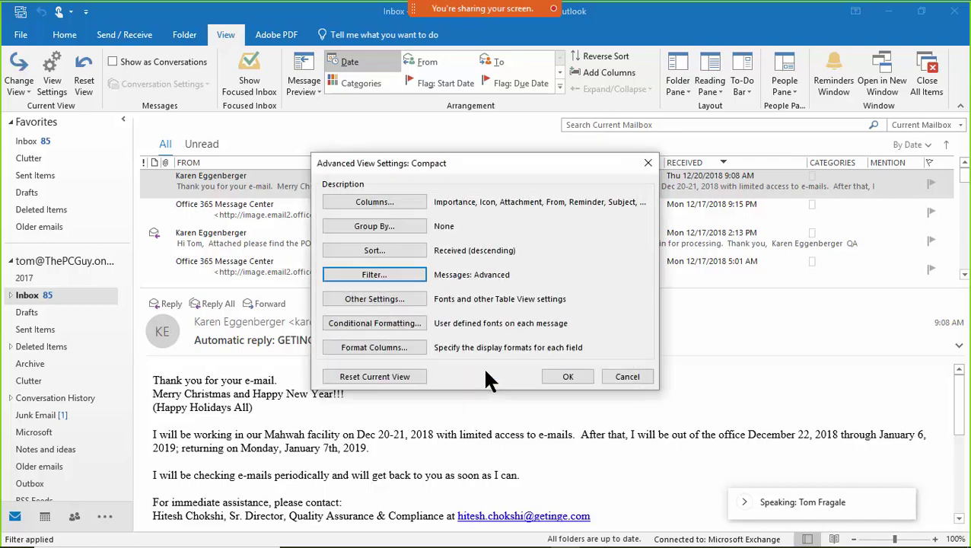
{"action": "left_click", "coordinate": [563, 378]}
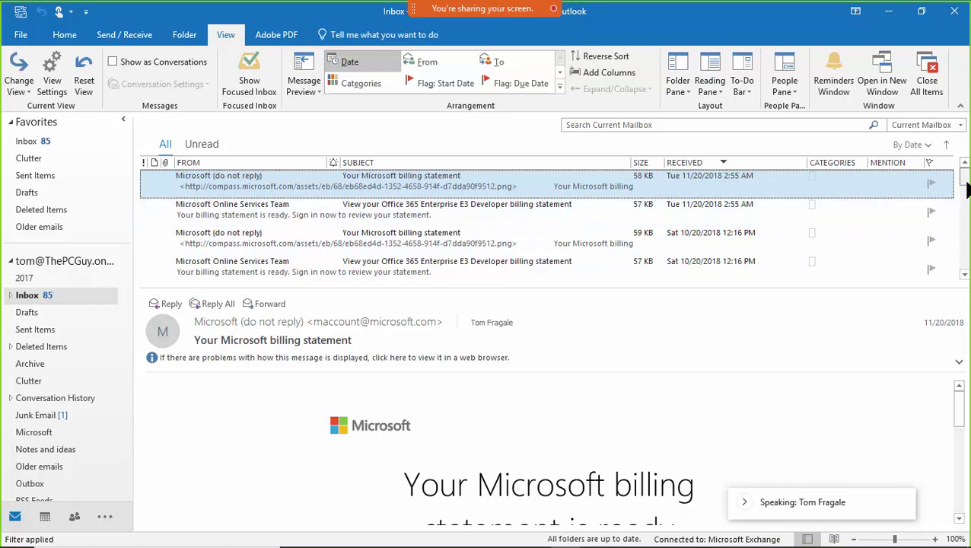
{"action": "scroll", "coordinate": [952, 259], "scroll_direction": "down", "scroll_amount": 5}
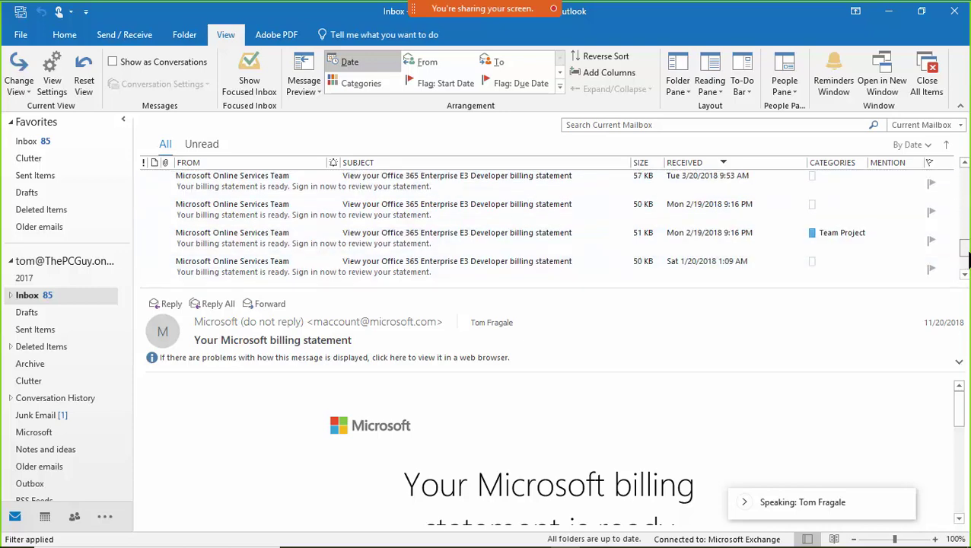
{"action": "left_click", "coordinate": [546, 258]}
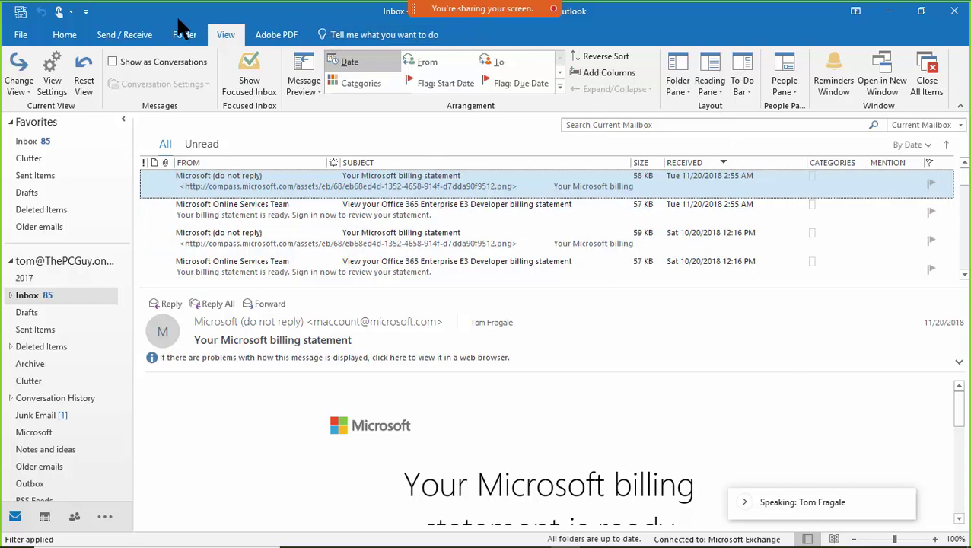
Clear all criteria from the Inbox view's filter and apply the unfiltered view.
{"action": "left_click", "coordinate": [52, 80]}
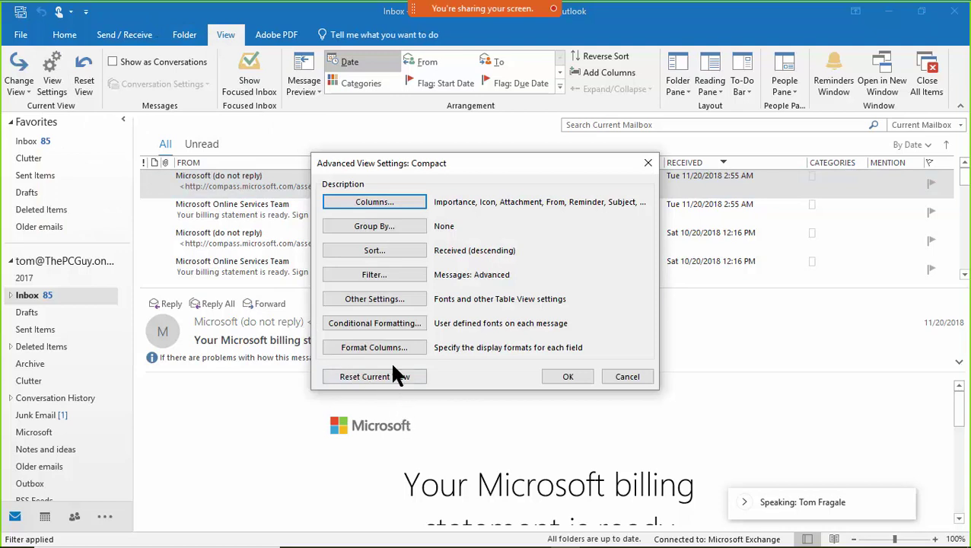
{"action": "left_click", "coordinate": [373, 271]}
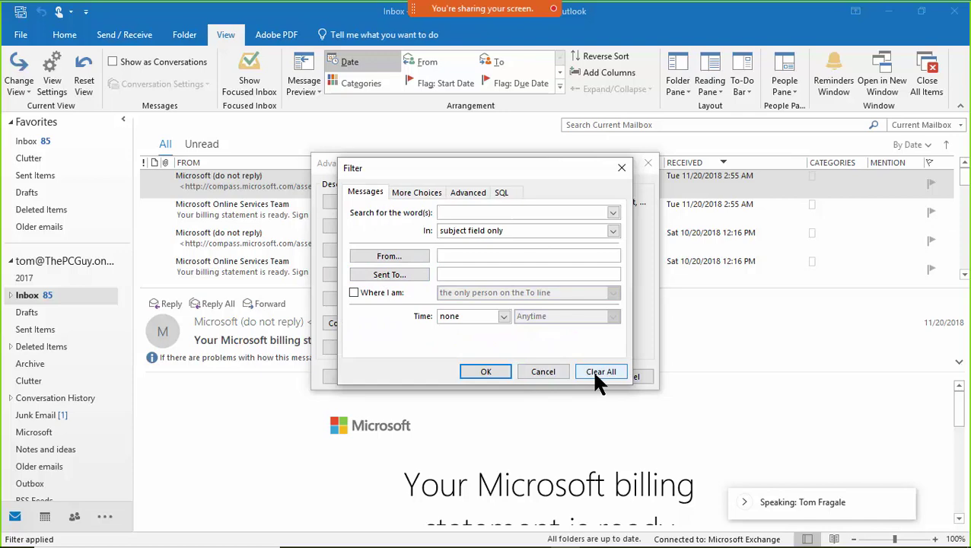
{"action": "left_click", "coordinate": [492, 372]}
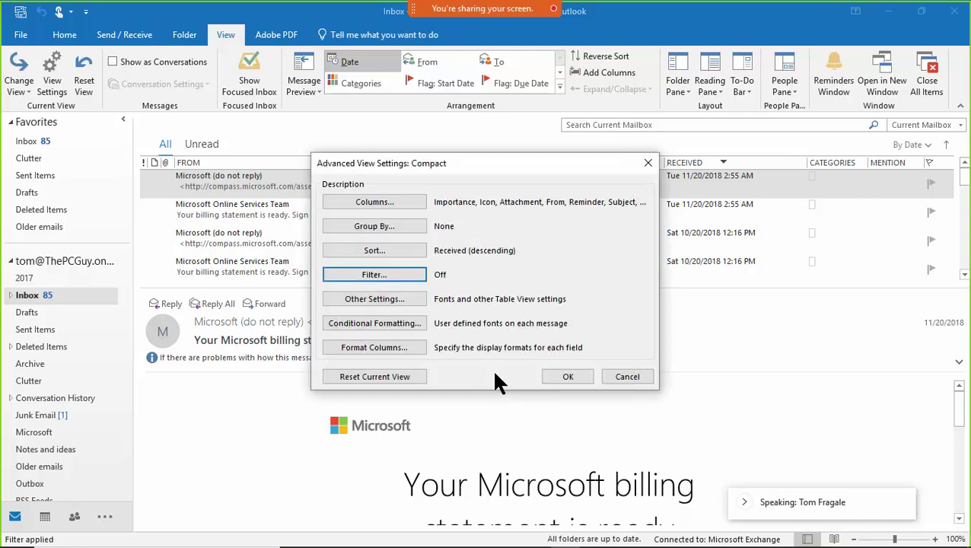
{"action": "left_click", "coordinate": [556, 377]}
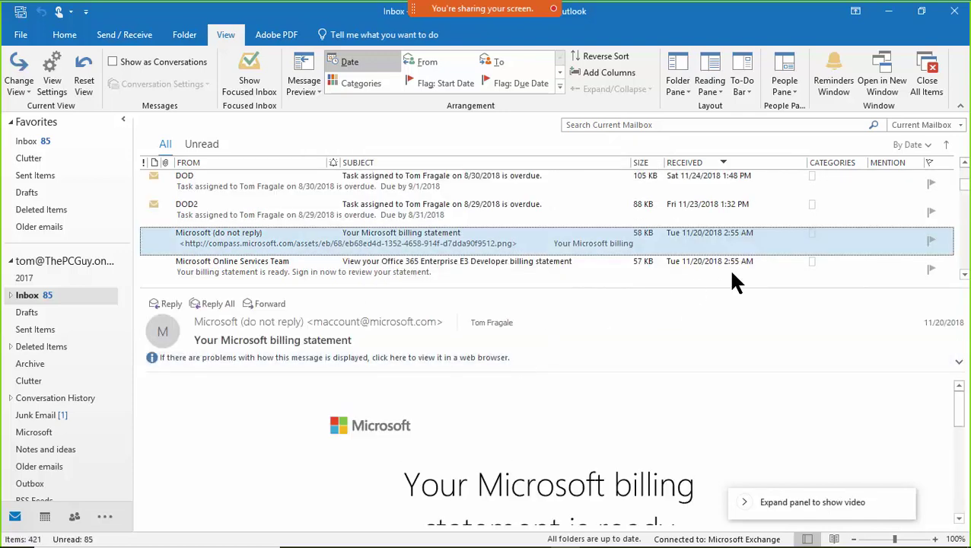
Go back to the newest Inbox messages and view the one with the subject "Fwd: 1 attachement".
{"action": "scroll", "coordinate": [944, 183], "scroll_direction": "up", "scroll_amount": 5}
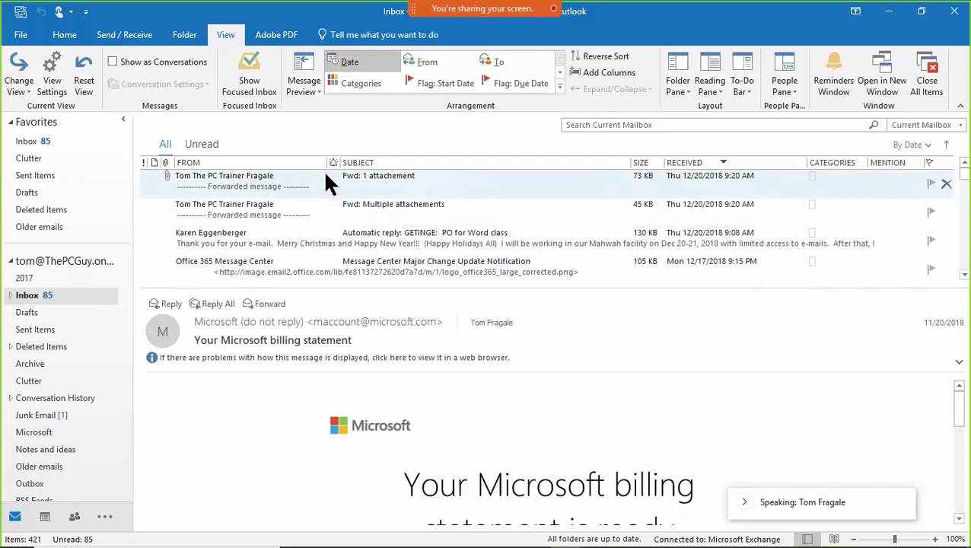
{"action": "left_click", "coordinate": [252, 183]}
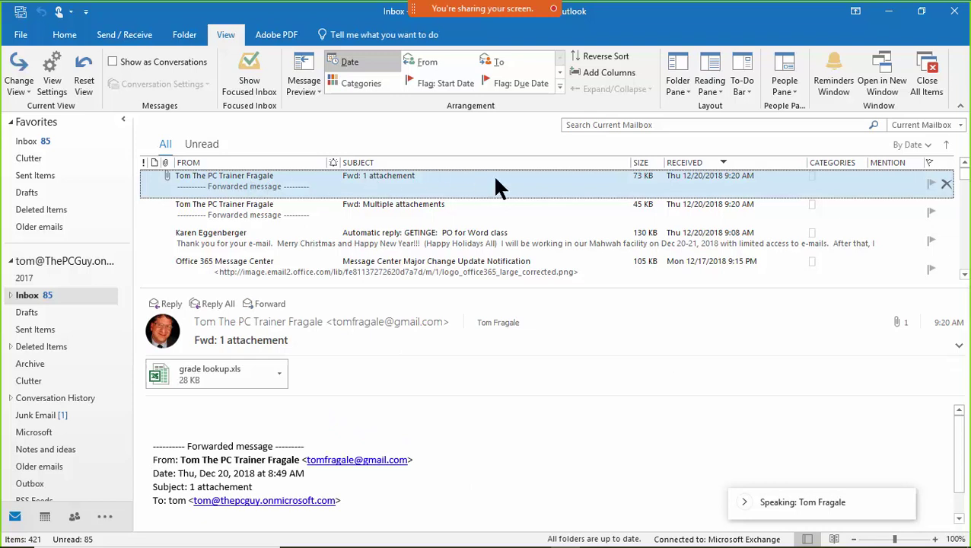
{"action": "right_click", "coordinate": [813, 181]}
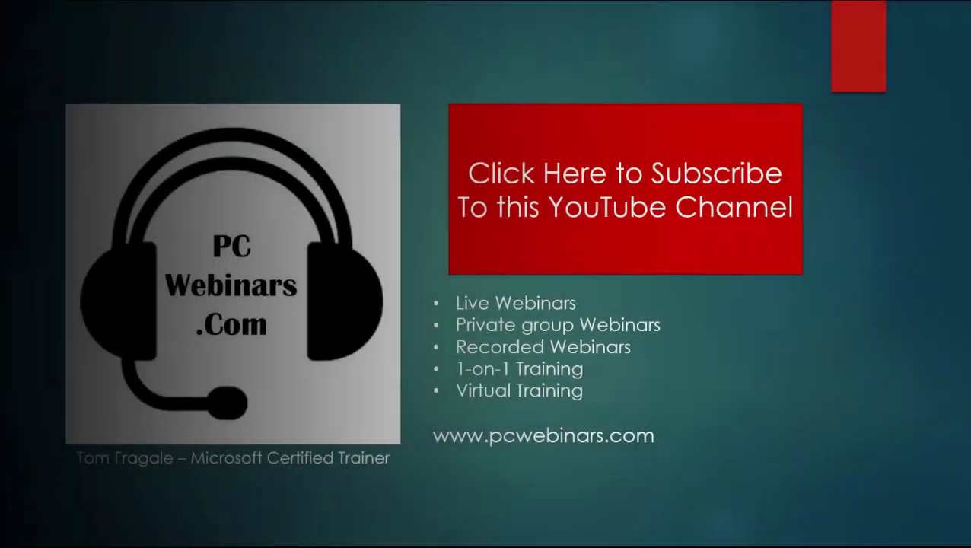